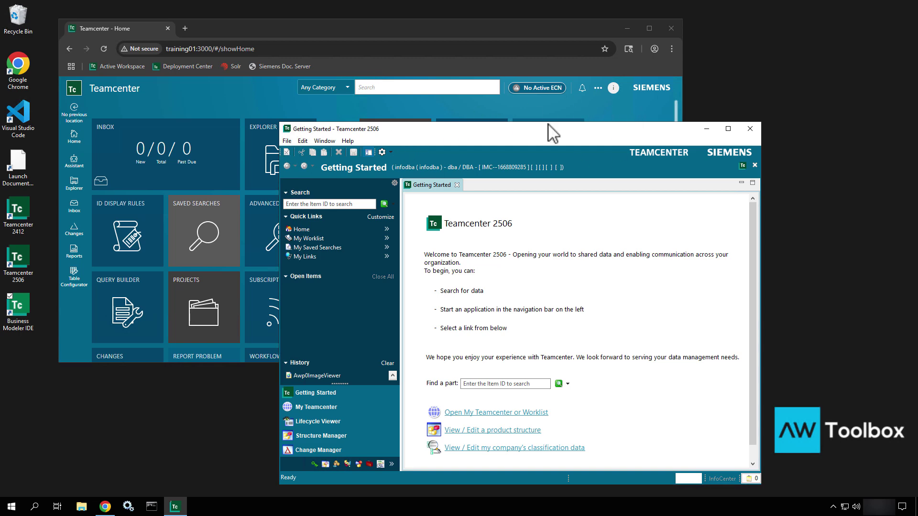
Open the Explorer in Active Workspace and widen the folder list so descriptions are readable
drag(556, 139, 720, 100)
click(446, 30)
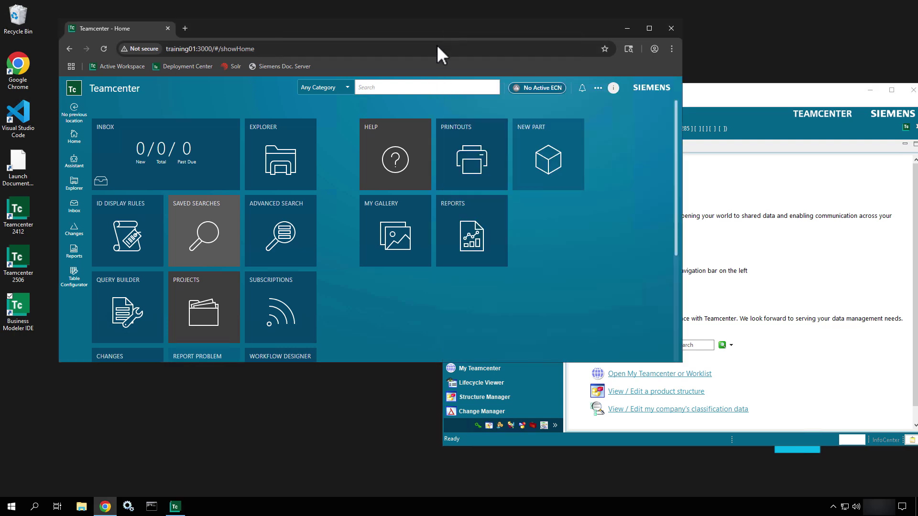
click(280, 165)
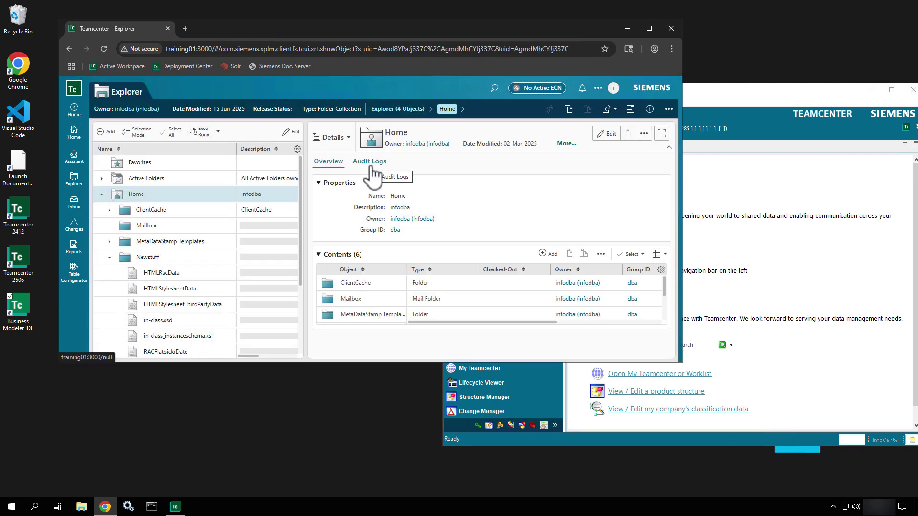
drag(307, 168, 389, 180)
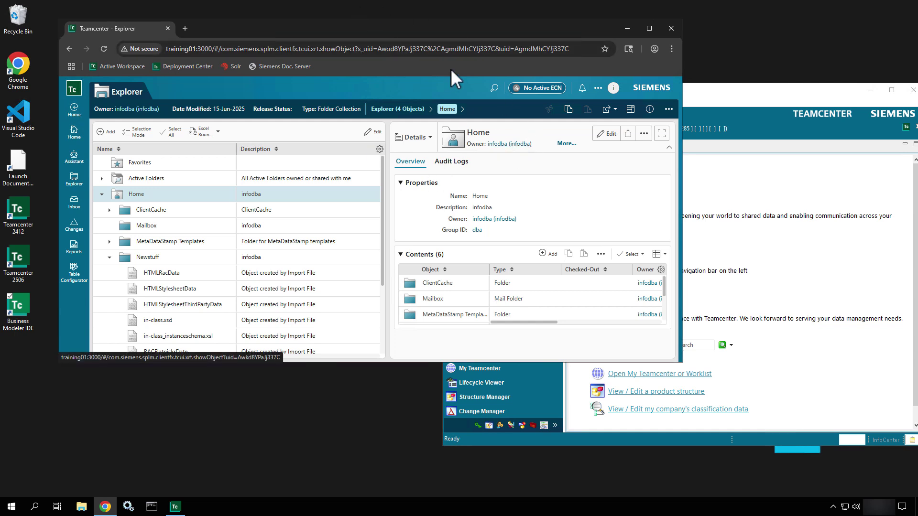
drag(507, 27, 585, 60)
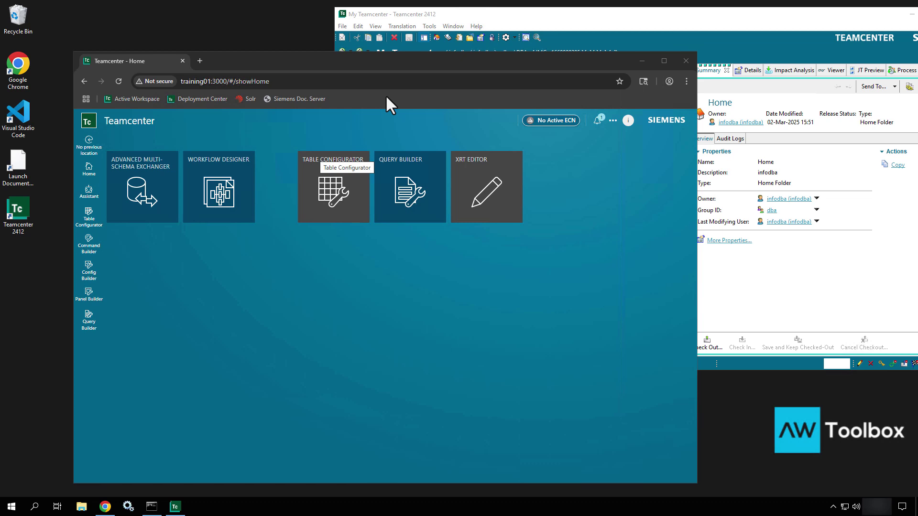
Switch the session workspace from Active Architect to Author in the user's session settings
click(508, 14)
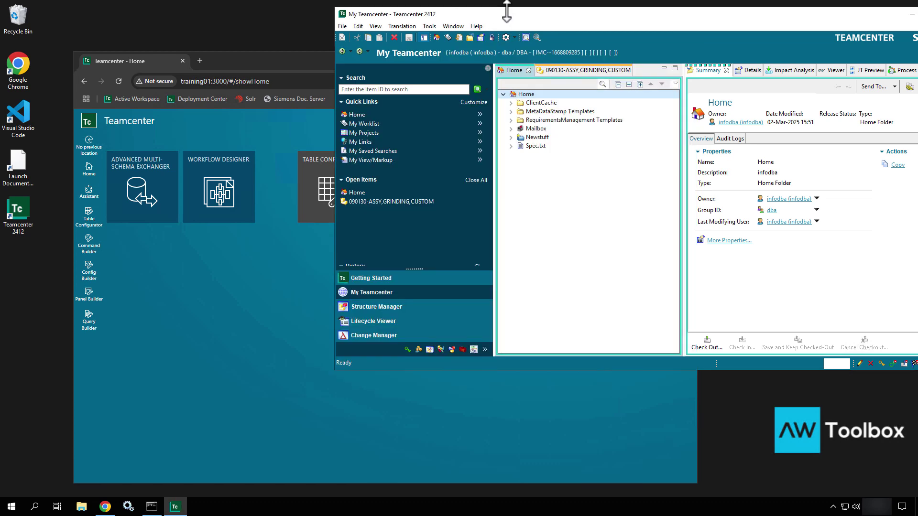
click(319, 56)
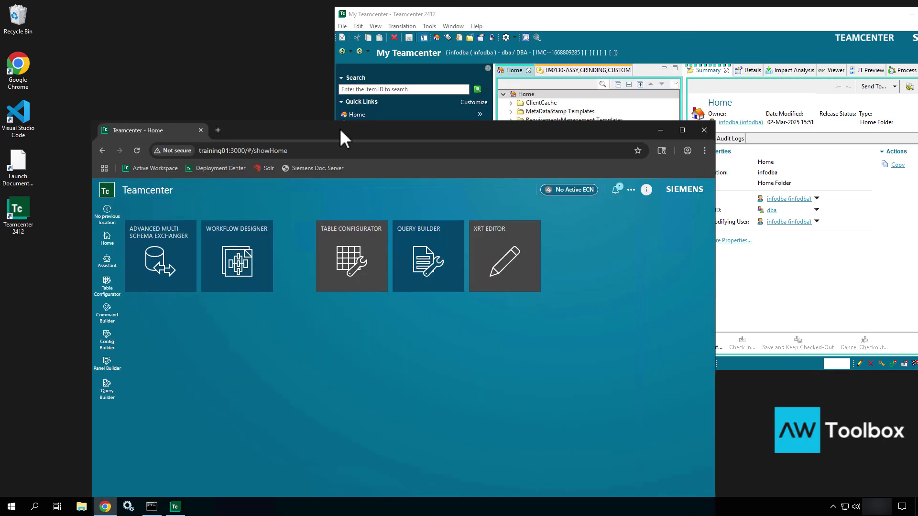
click(631, 190)
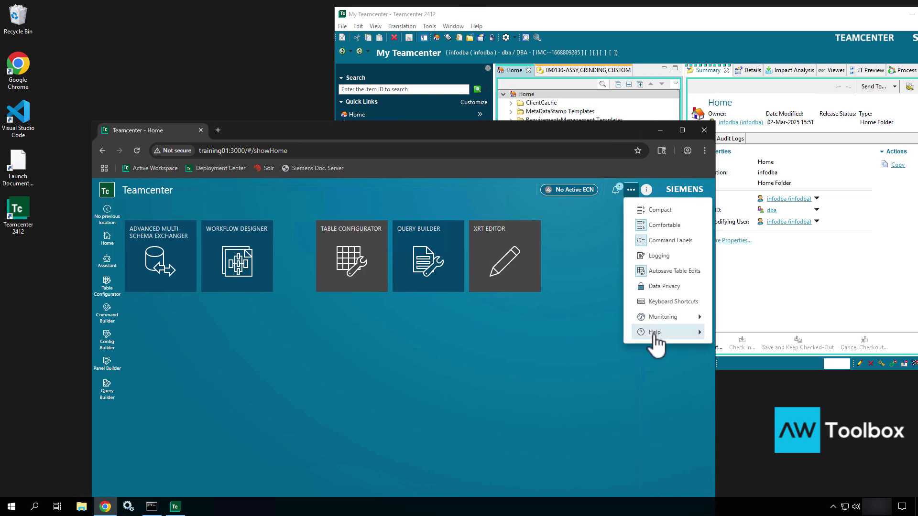
click(645, 190)
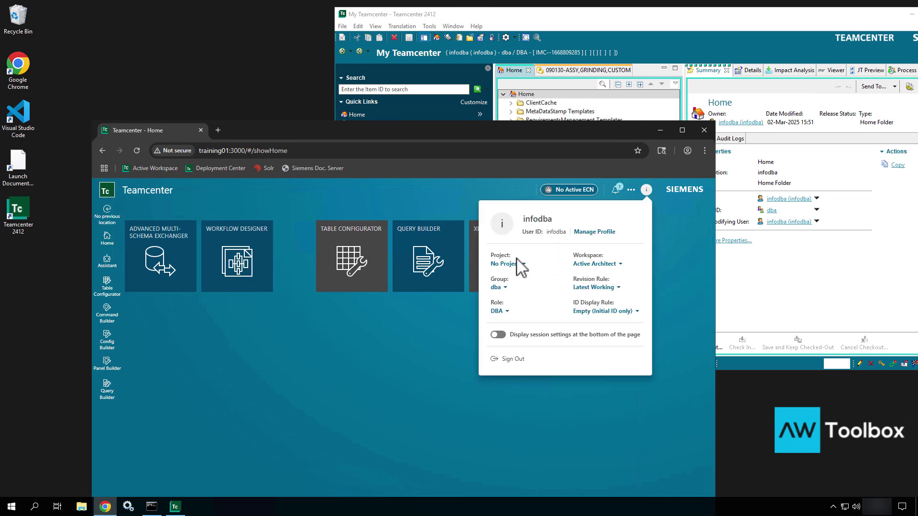
click(592, 264)
click(589, 295)
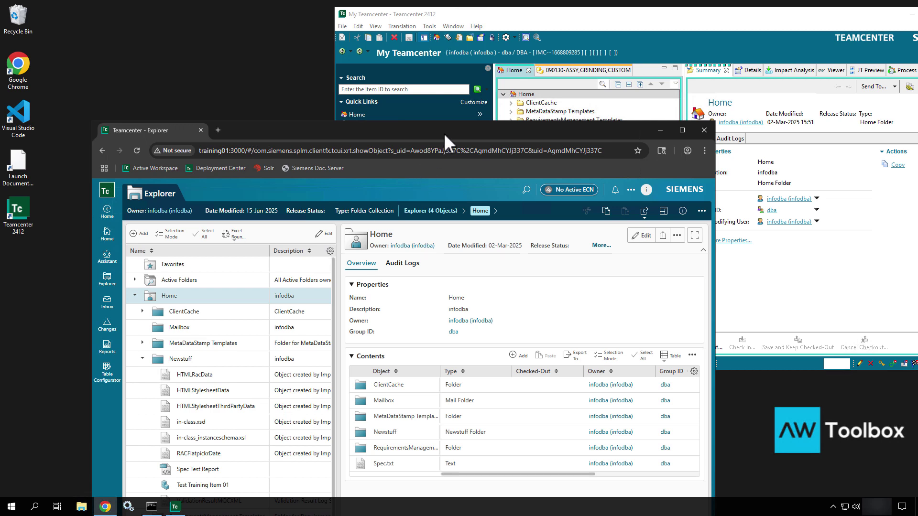
Move the Explorer browser window up and right so the Home tree and contents table fit
drag(443, 133, 396, 93)
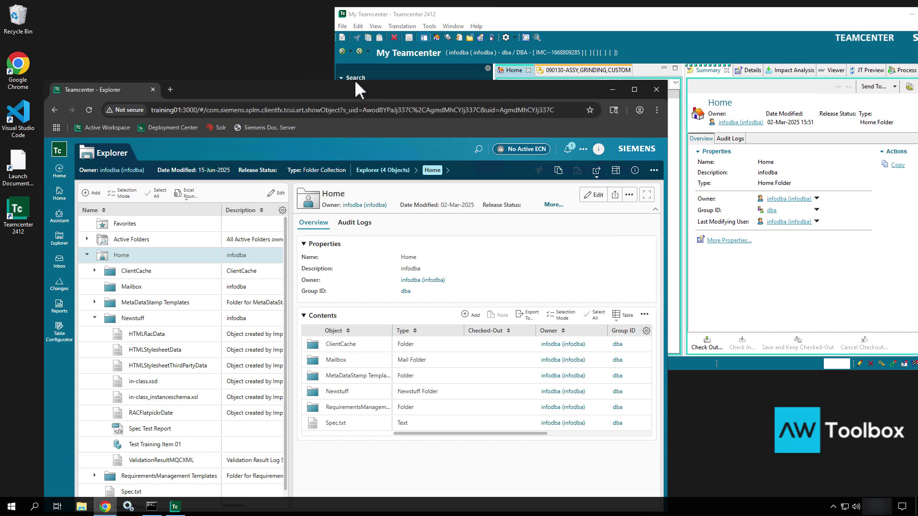
drag(355, 87, 446, 60)
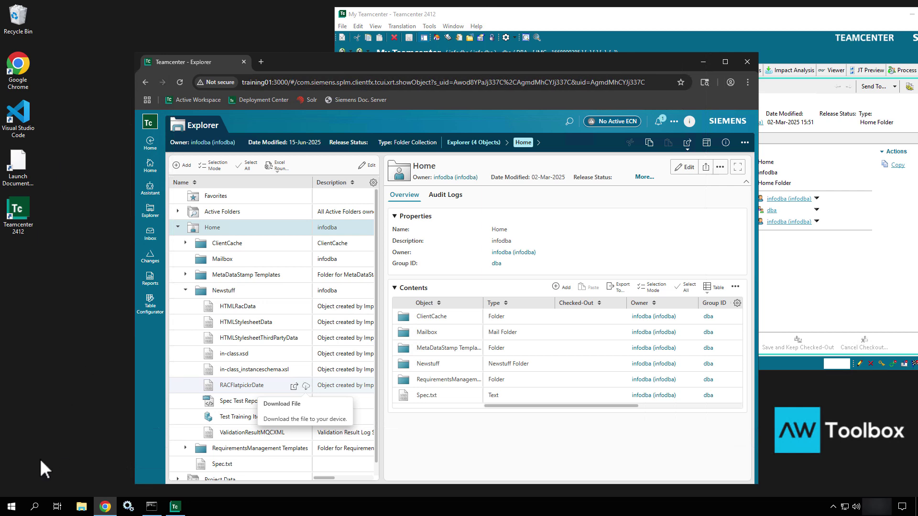
click(10, 508)
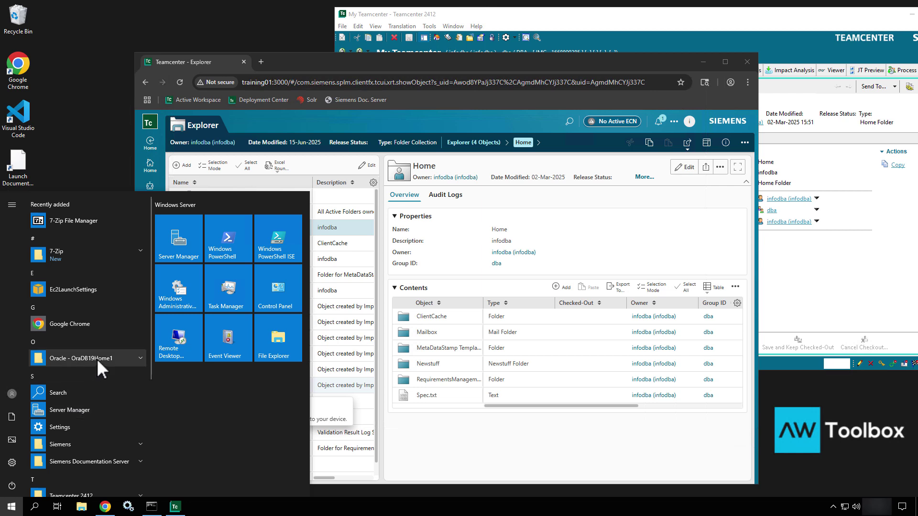
click(94, 139)
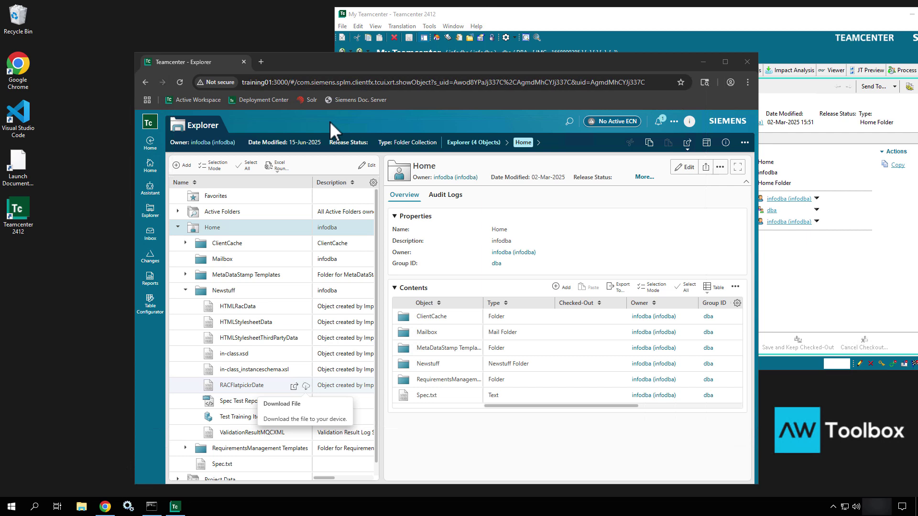
Open File Explorer and browse Local Disk (C:) into apps\media\Siemens
click(81, 507)
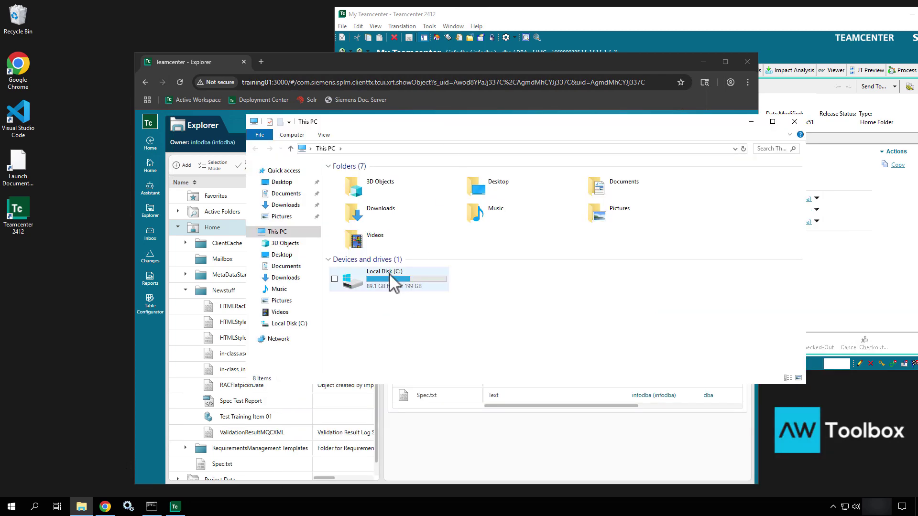
click(389, 274)
double_click(389, 273)
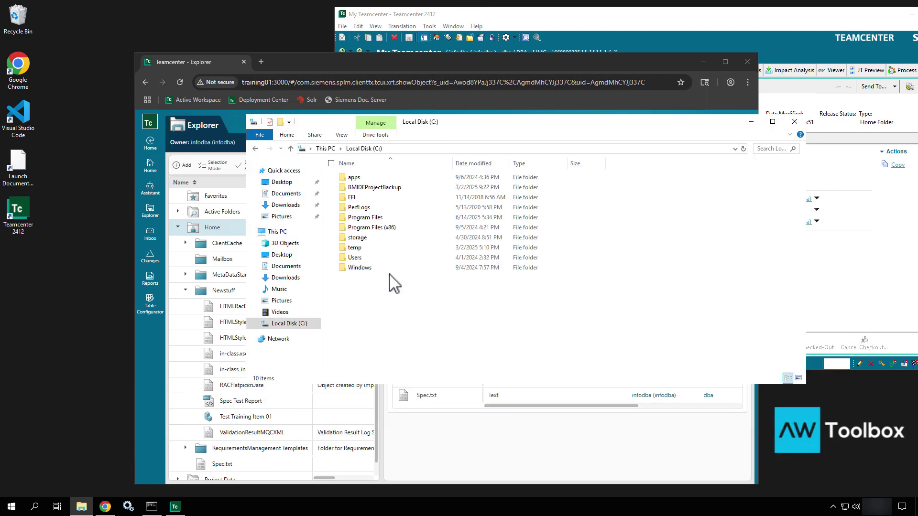
click(361, 179)
double_click(362, 180)
double_click(361, 179)
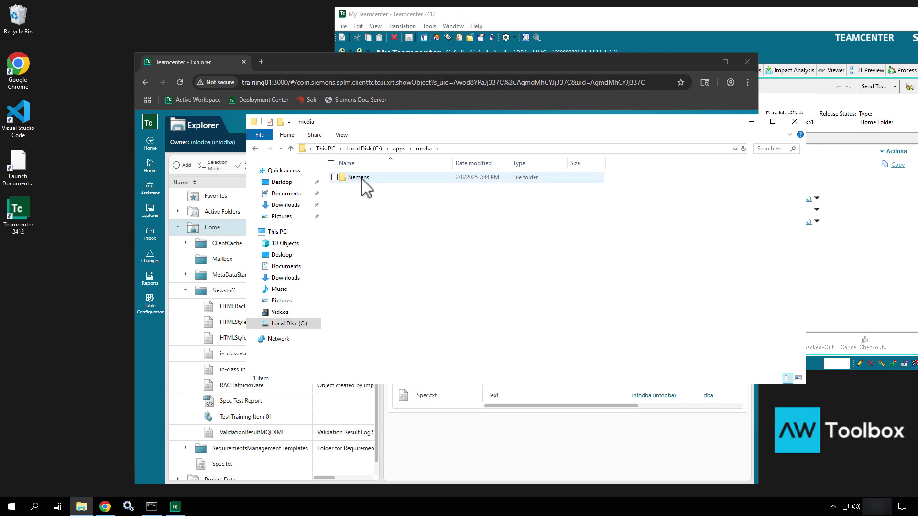
double_click(361, 179)
Go into Software\tc2506_wntx64\install and select the DeploymentCenter folder
click(362, 198)
double_click(363, 198)
click(374, 198)
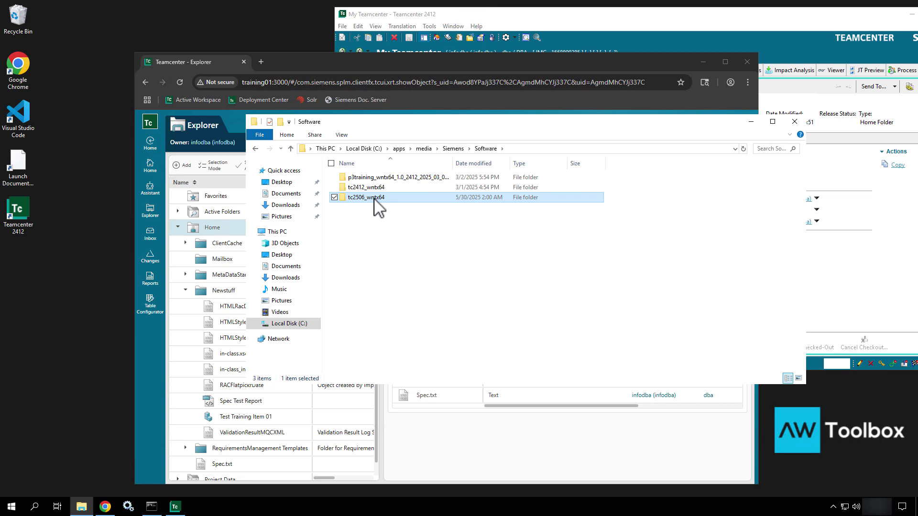
double_click(377, 200)
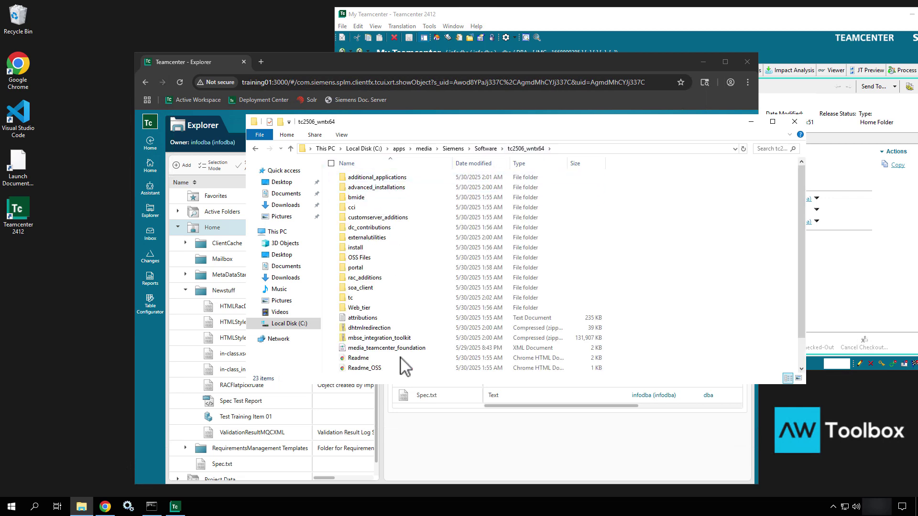
double_click(382, 249)
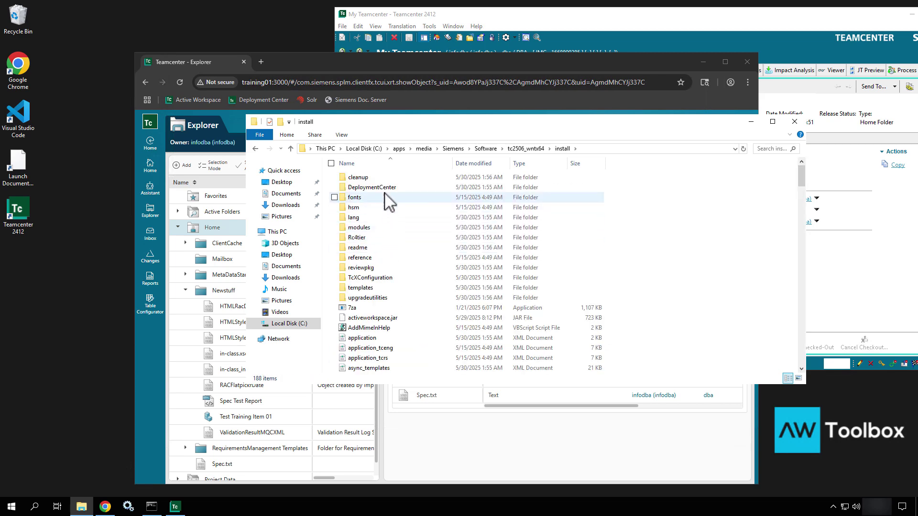
click(385, 190)
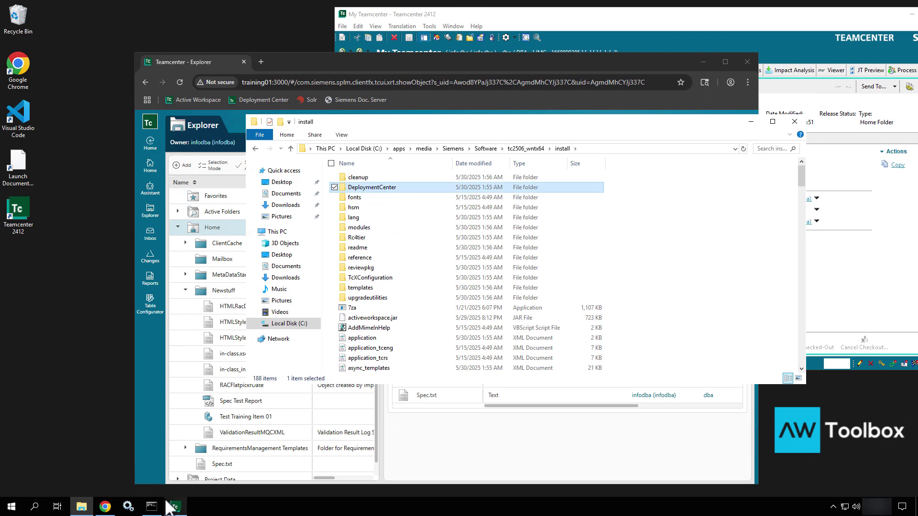
mouse_move(100, 498)
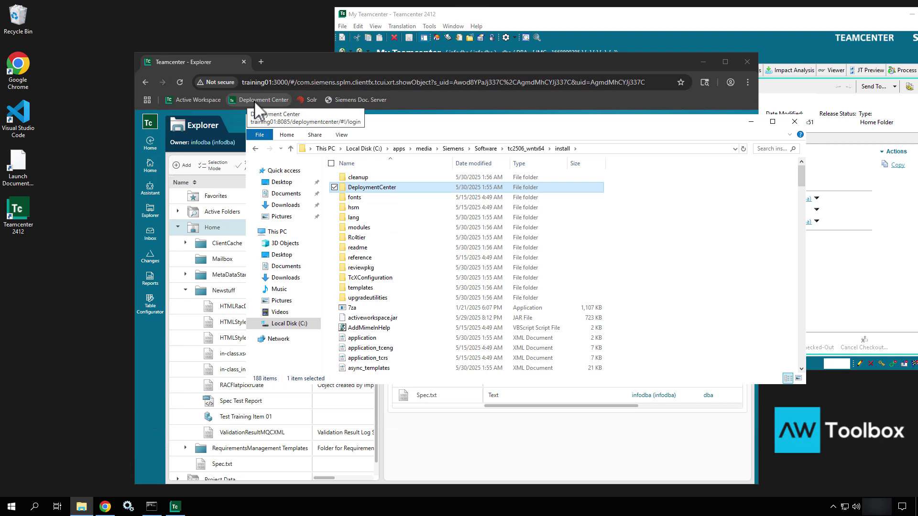
Log in to Deployment Center with the admin username and password and view Software Repositories
click(254, 100)
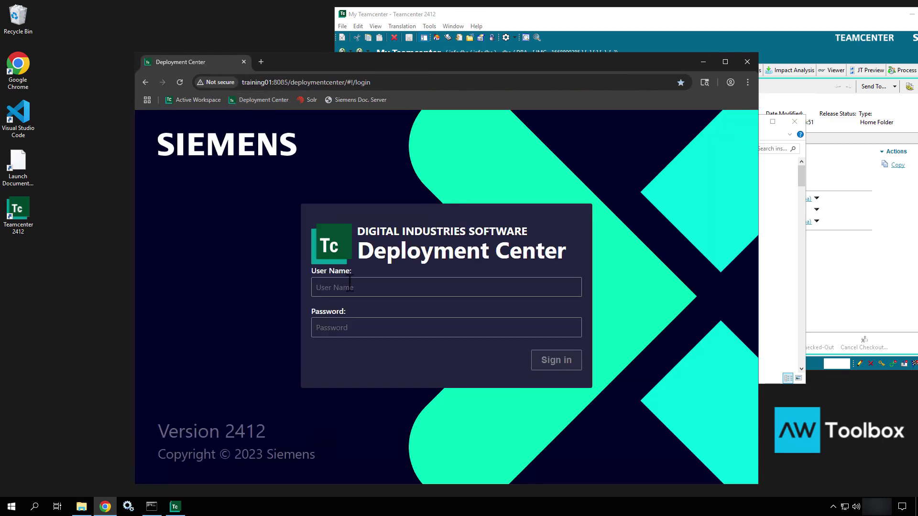
text(dcadmin)
key(Tab)
text(dcadmin)
key(Return)
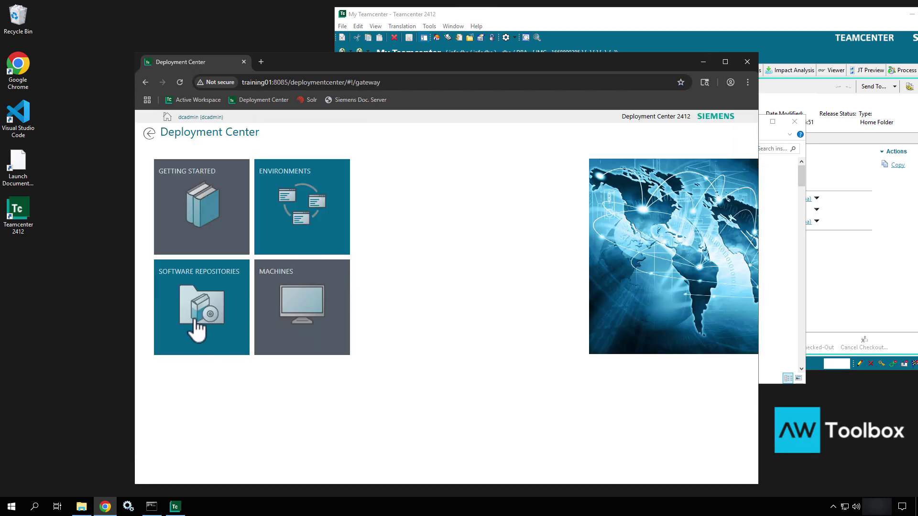
click(197, 329)
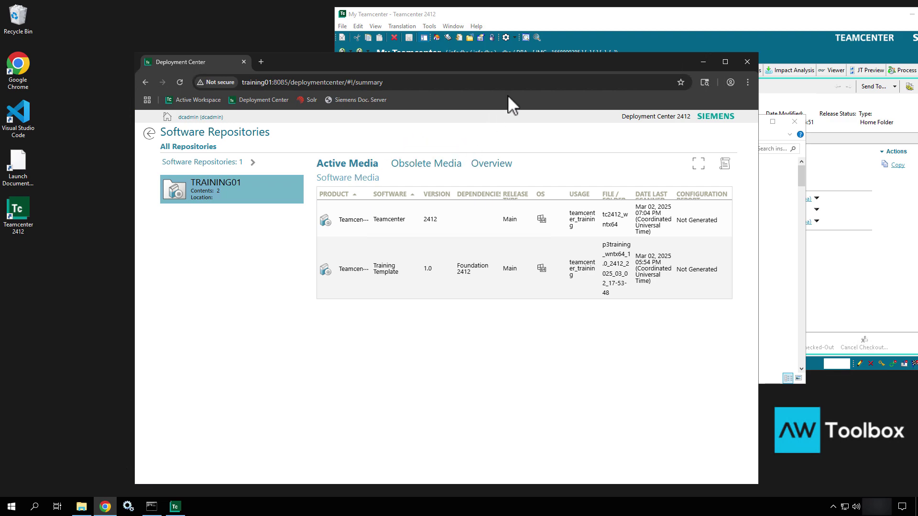
Open the DeploymentCenter install folder and select the 967 MB deployment_center zip archive
drag(538, 70, 497, 323)
double_click(379, 195)
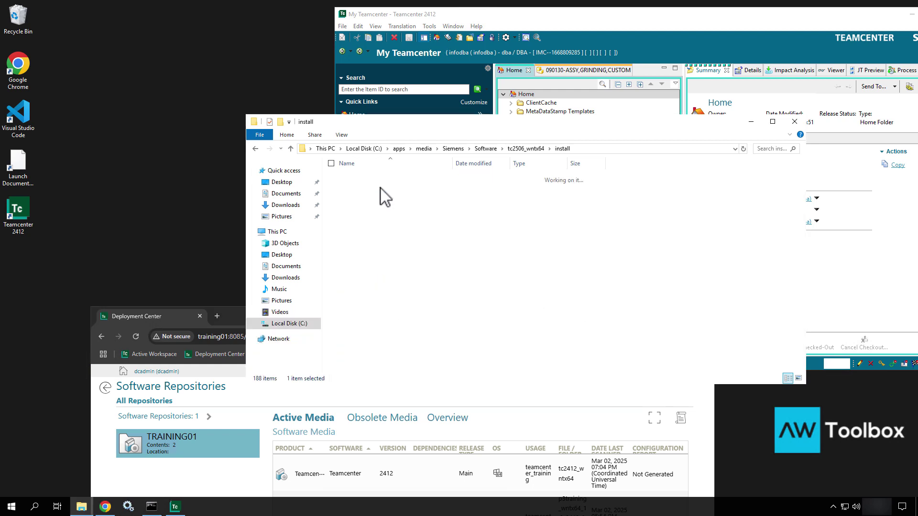
click(372, 187)
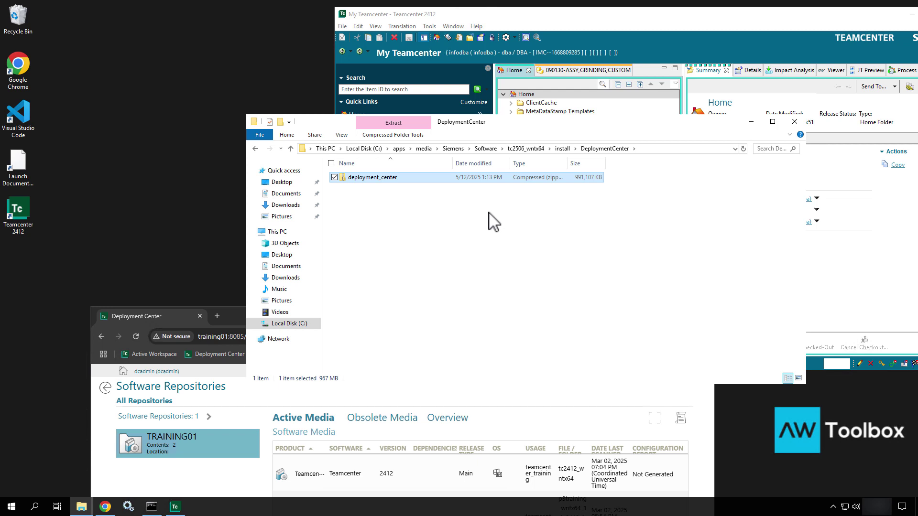
click(382, 177)
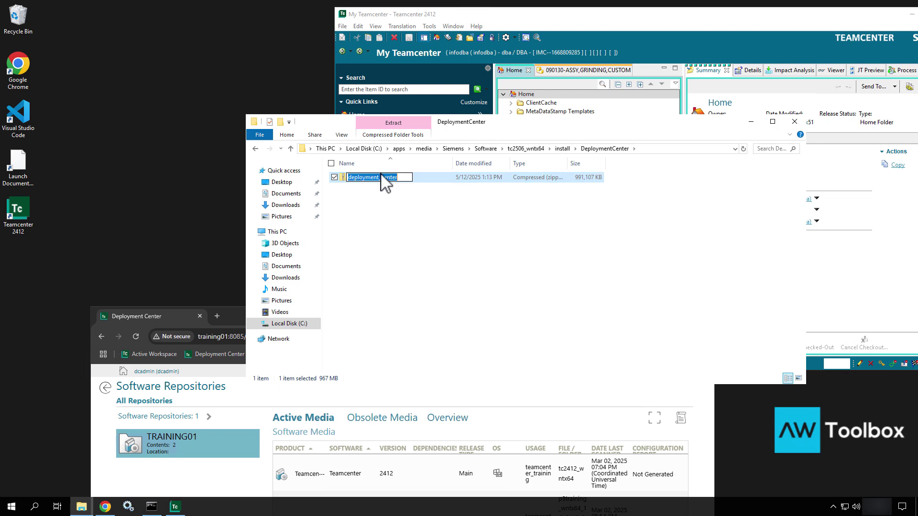
Exit the Teamcenter rich client session and confirm the exit
click(649, 20)
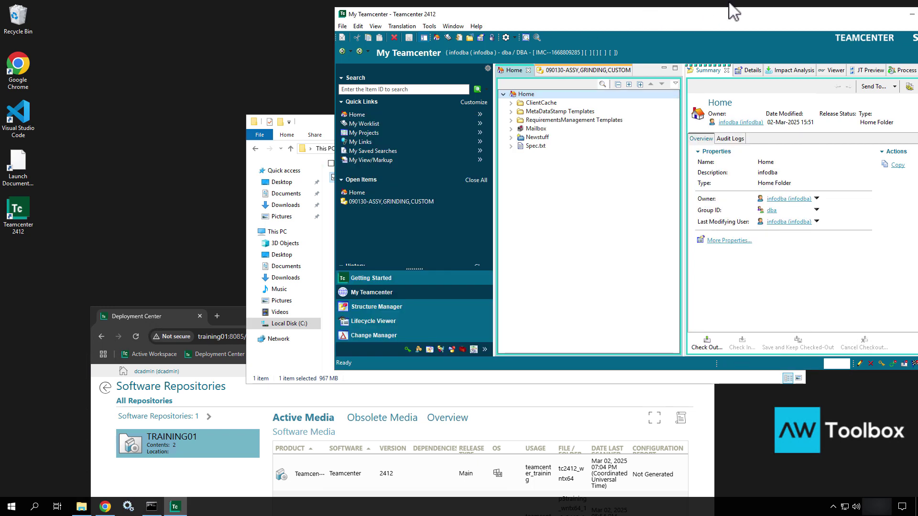
drag(854, 18, 705, 125)
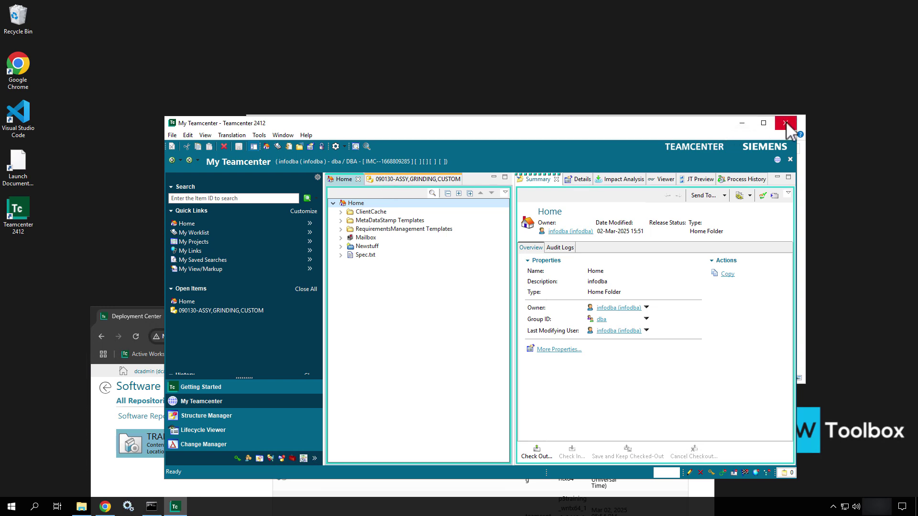
click(172, 135)
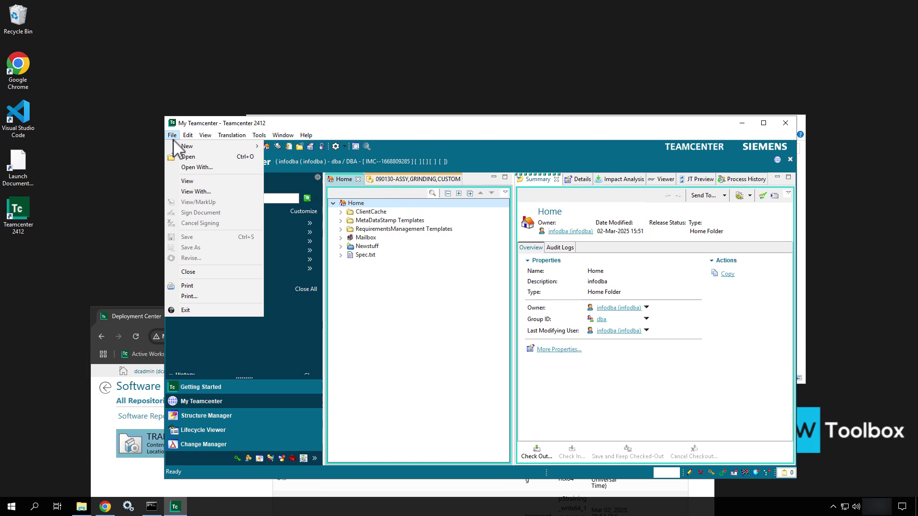
click(206, 312)
click(488, 308)
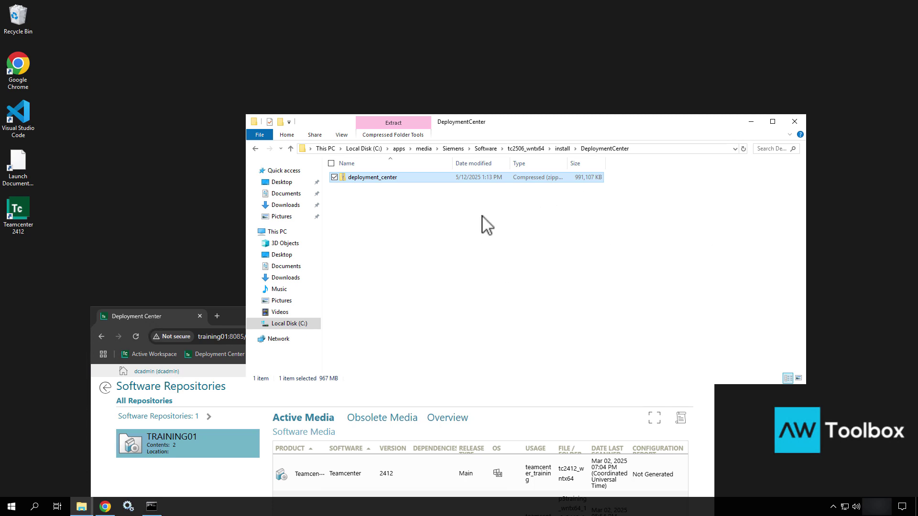
Close the Deployment Center browser window and bring up the Windows Services console
drag(233, 312, 234, 110)
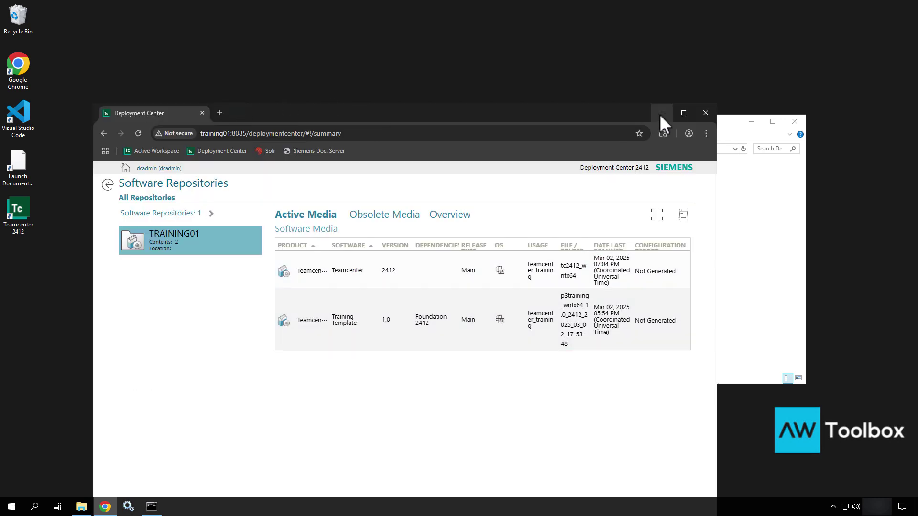
click(705, 113)
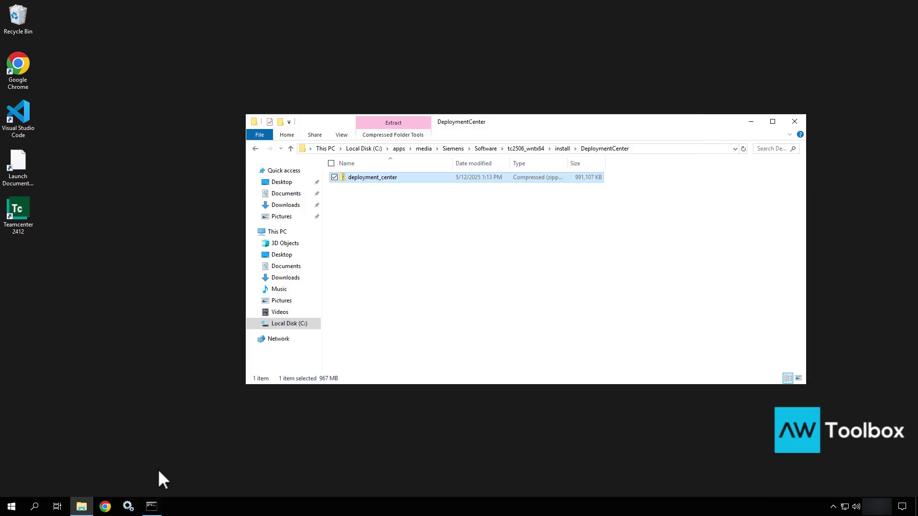
click(128, 507)
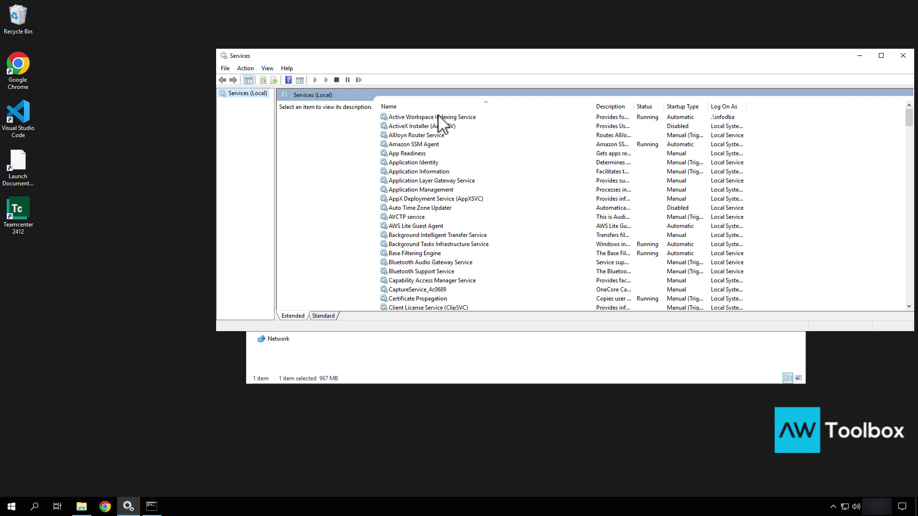
Stop the Active Workspace Indexing Service from its right-click menu
click(439, 118)
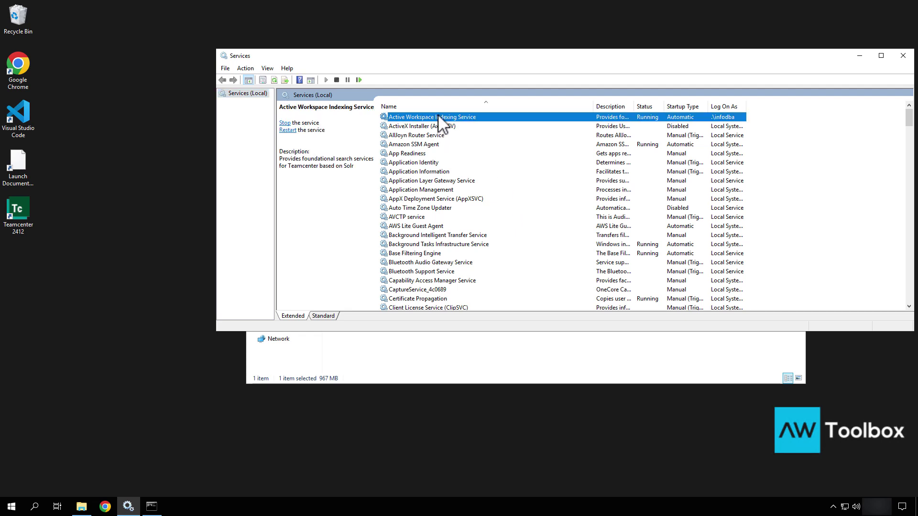
right_click(438, 121)
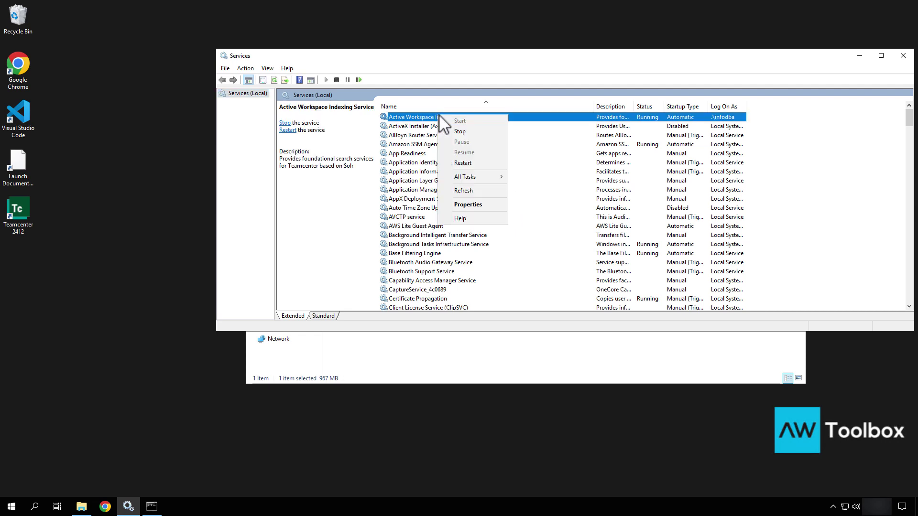
click(460, 132)
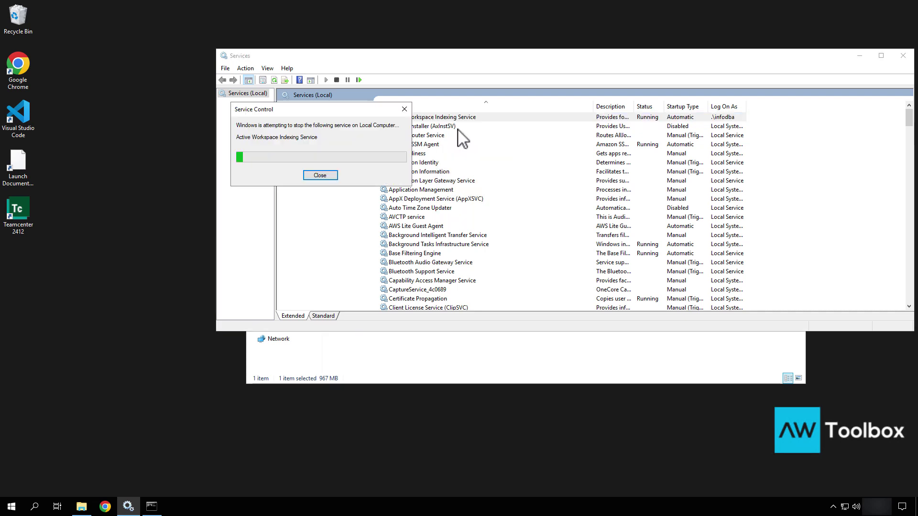
click(424, 127)
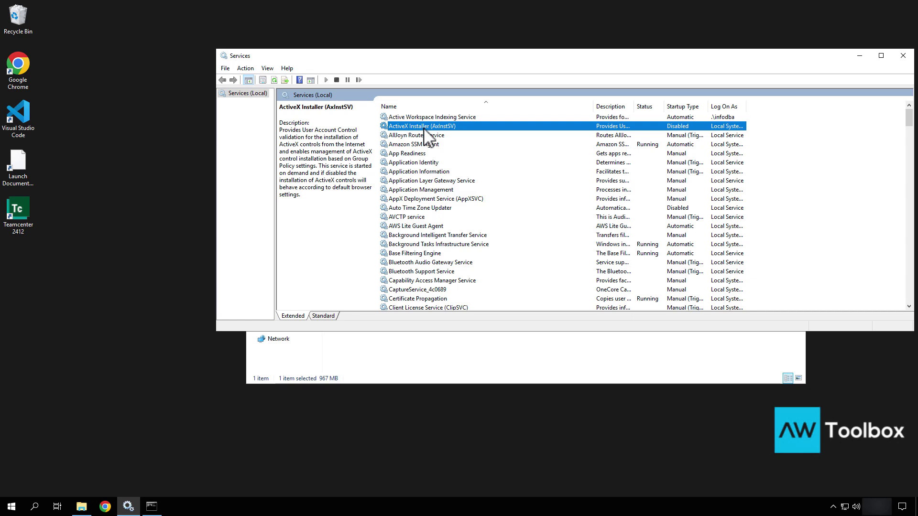
Review the Teamcenter services, ending on Teamcenter Dispatcher Module V2412.2024112400
key(t)
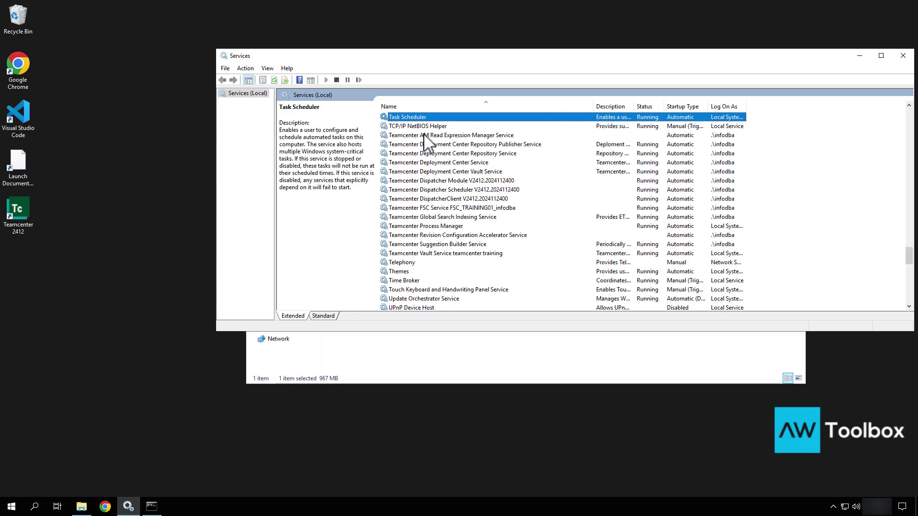
click(424, 135)
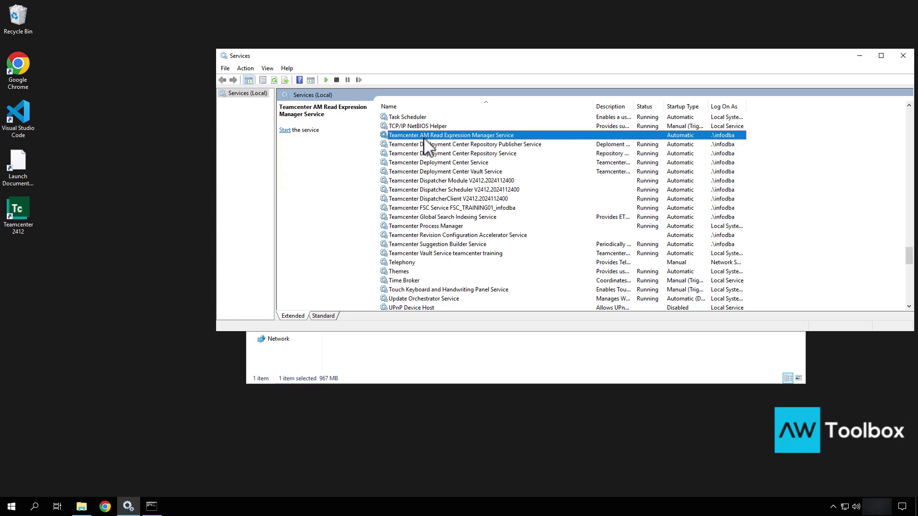
click(423, 254)
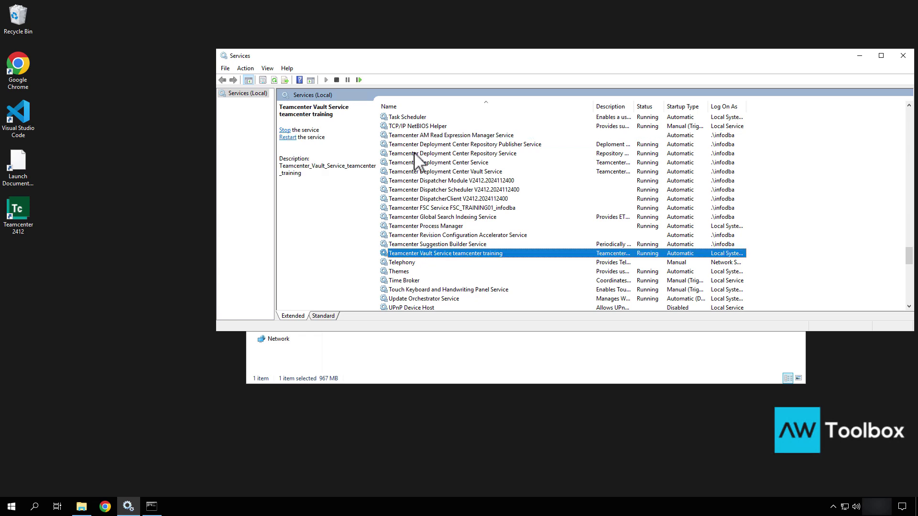
click(429, 144)
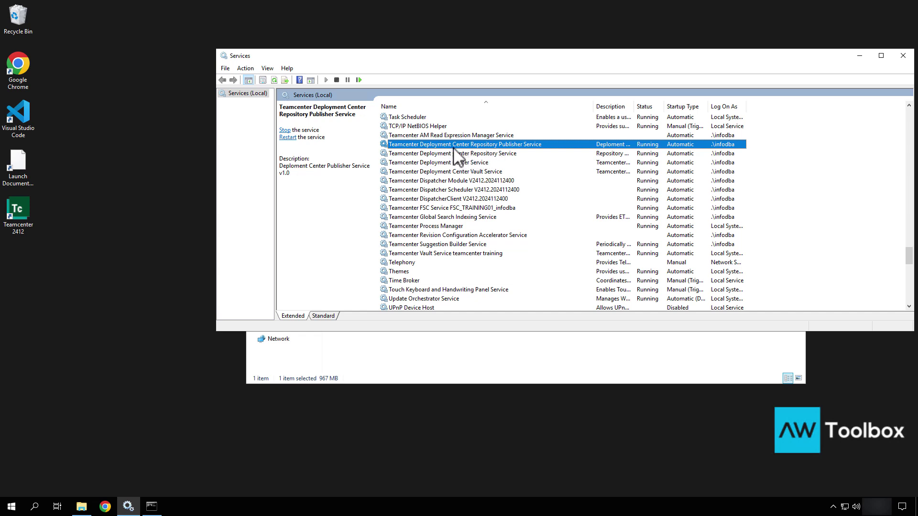
click(440, 154)
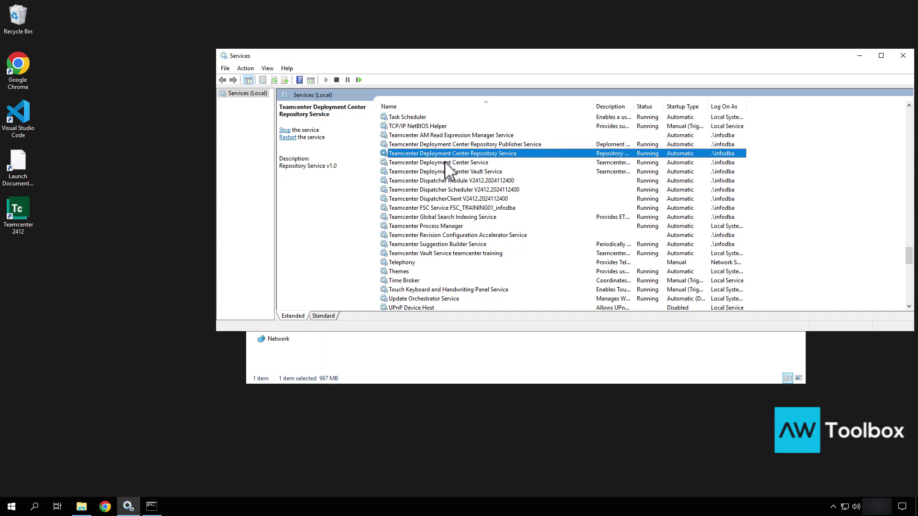
click(445, 162)
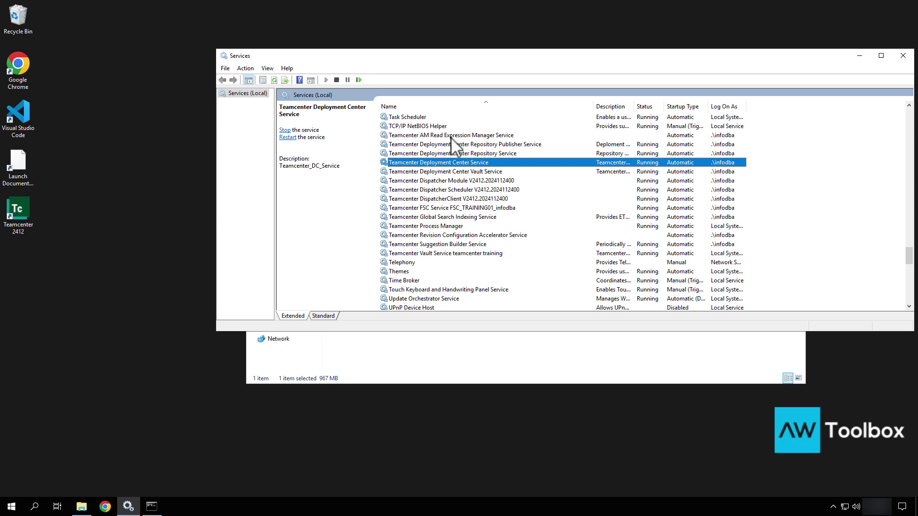
click(451, 181)
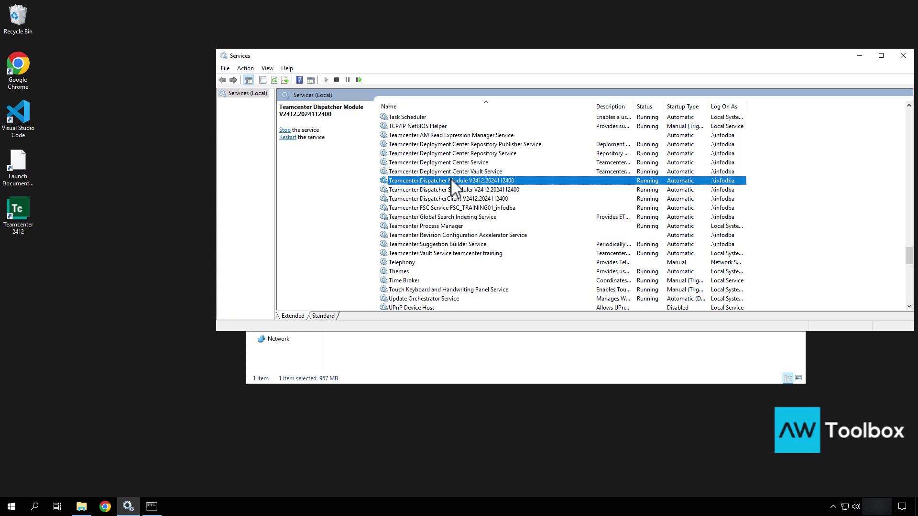
Stop the Teamcenter Dispatcher Module, Dispatcher Scheduler and DispatcherClient V2412.2024112400 services
right_click(451, 181)
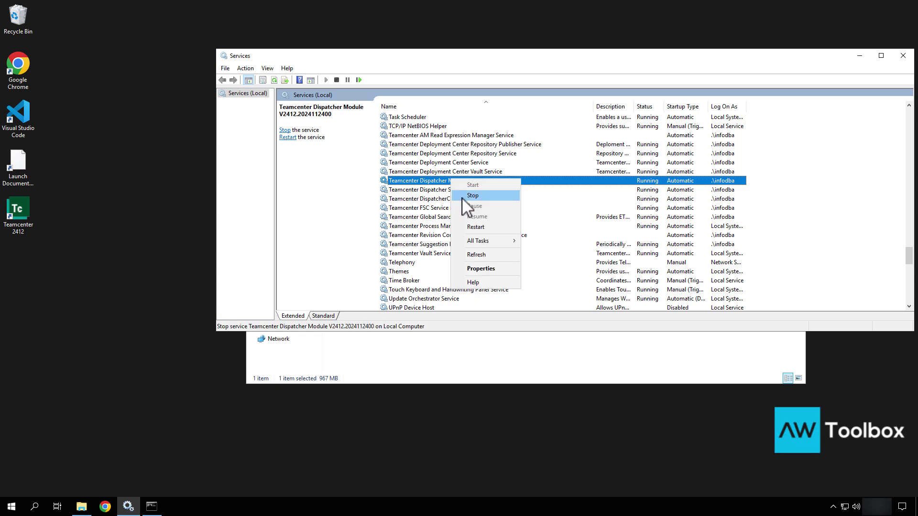
click(462, 197)
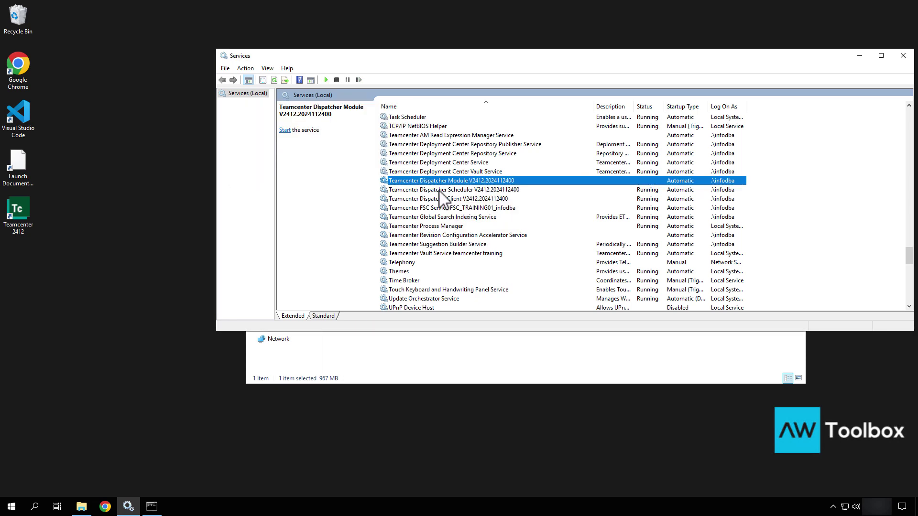
right_click(440, 190)
click(454, 206)
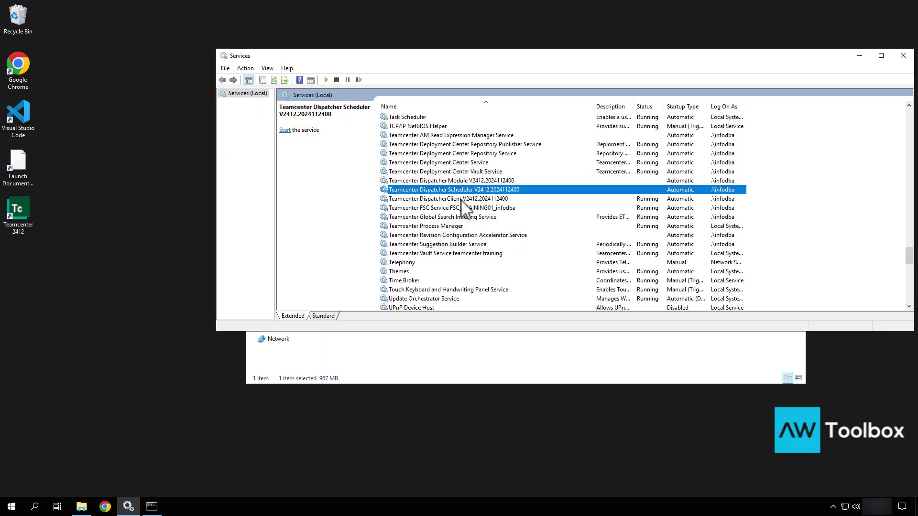
right_click(462, 201)
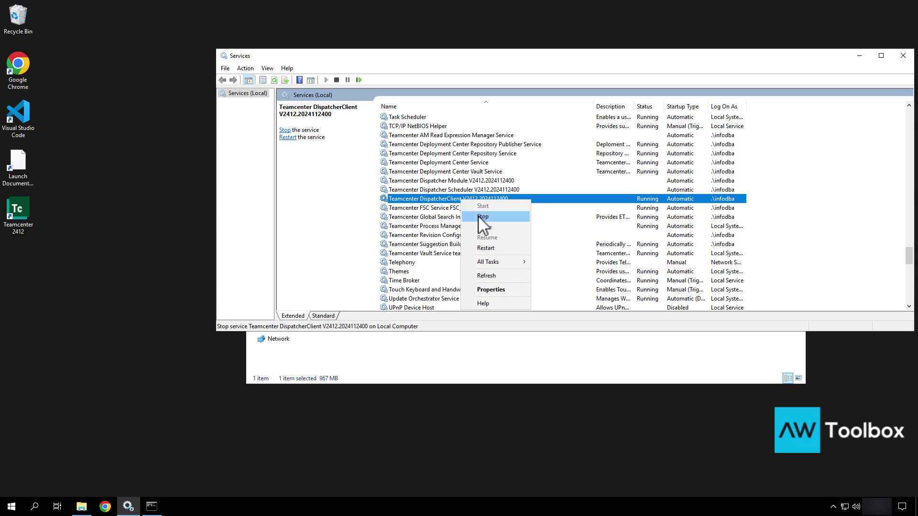
click(478, 216)
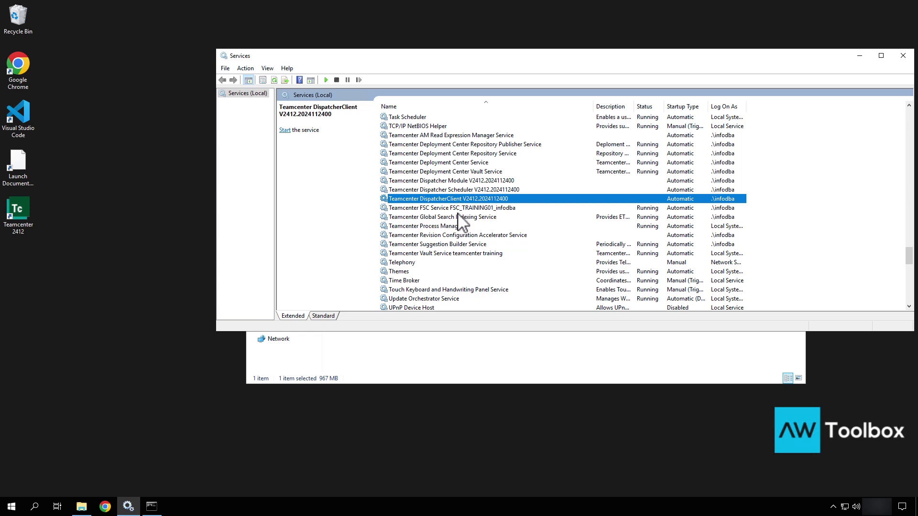
click(457, 213)
click(457, 211)
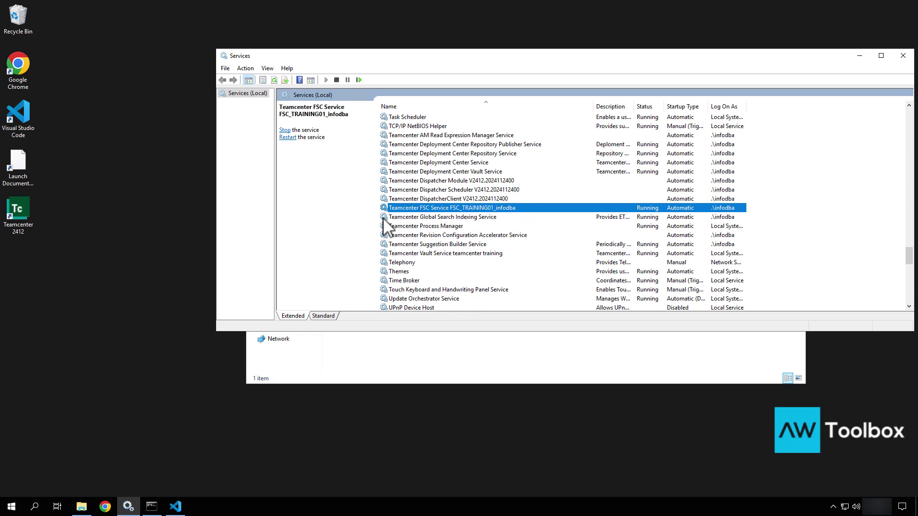
Stop the Teamcenter Global Search Indexing Service
click(436, 218)
right_click(436, 221)
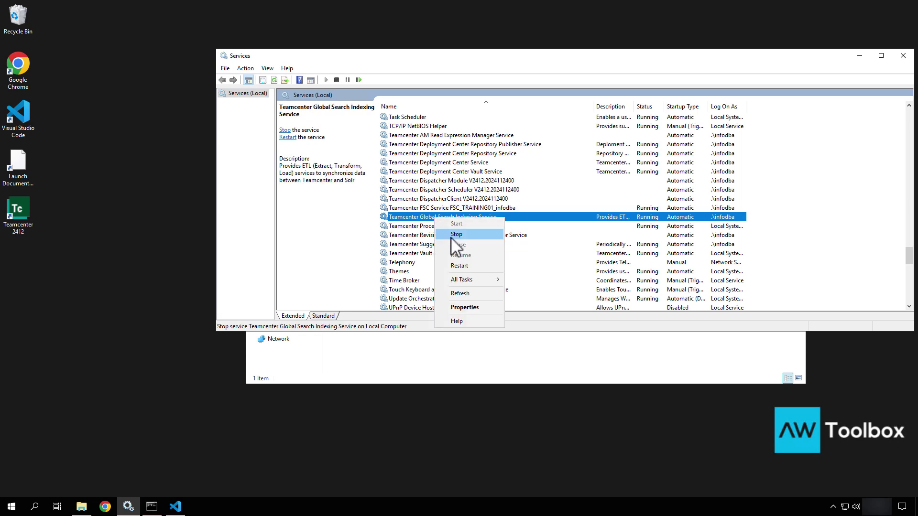
click(456, 235)
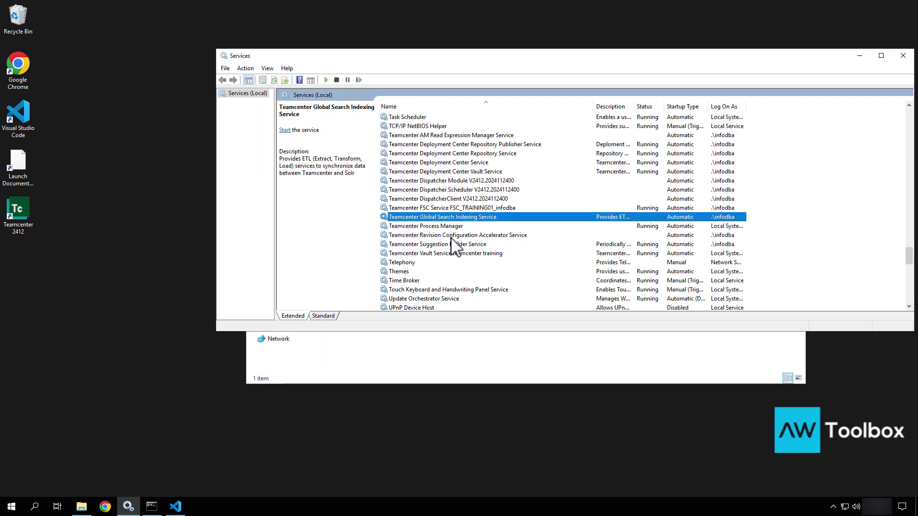
click(451, 228)
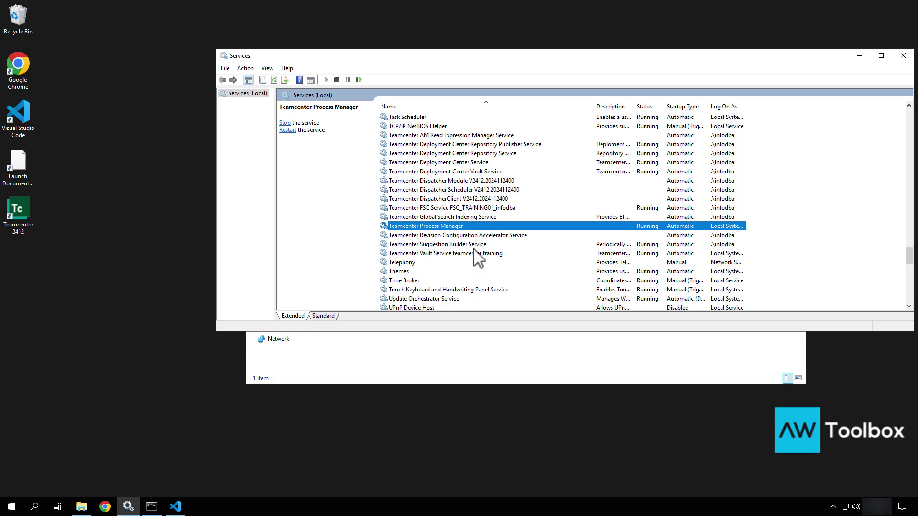
Stop the Teamcenter Suggestion Builder Service
click(460, 244)
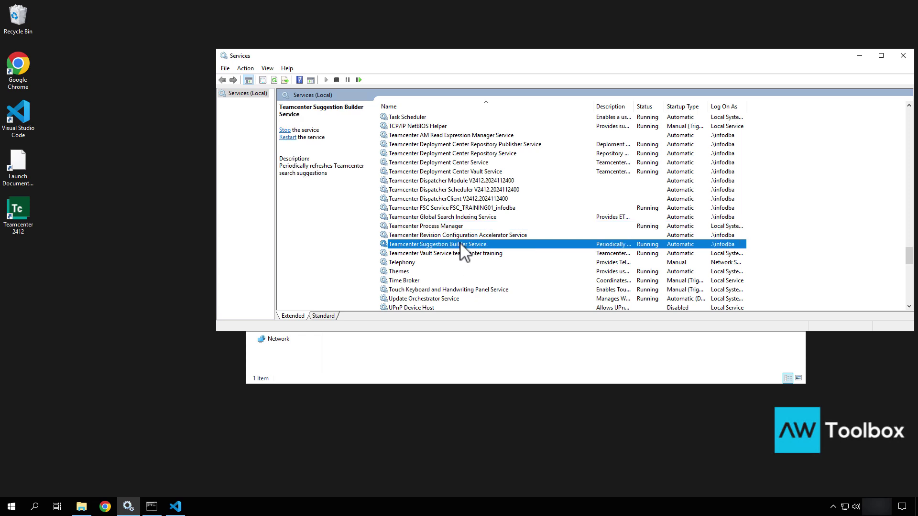
right_click(461, 243)
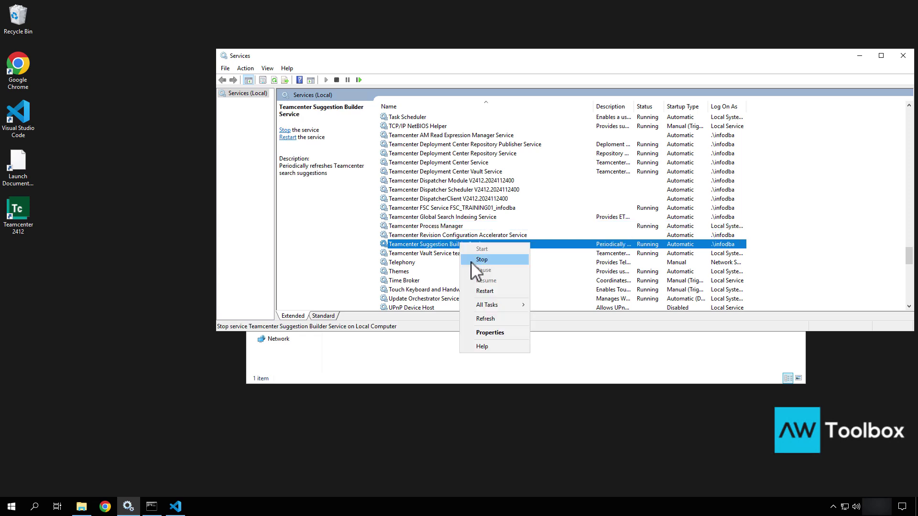
click(471, 263)
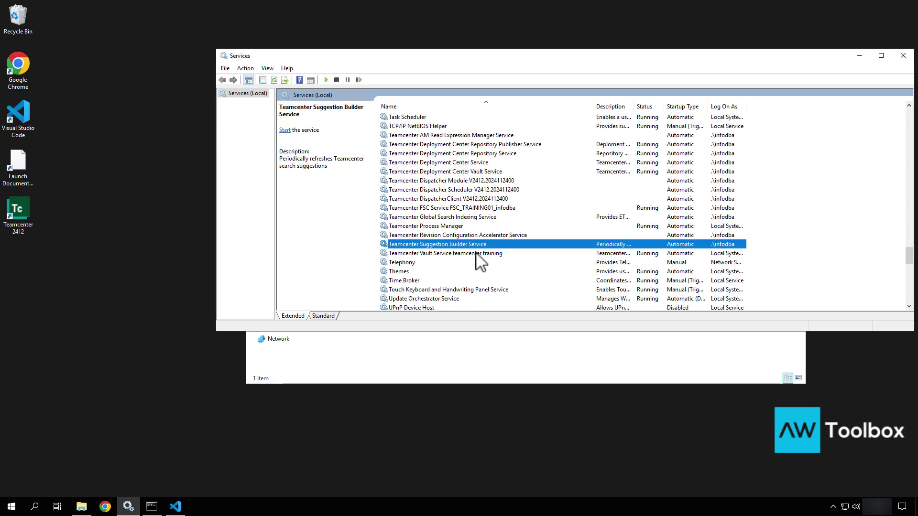
click(479, 255)
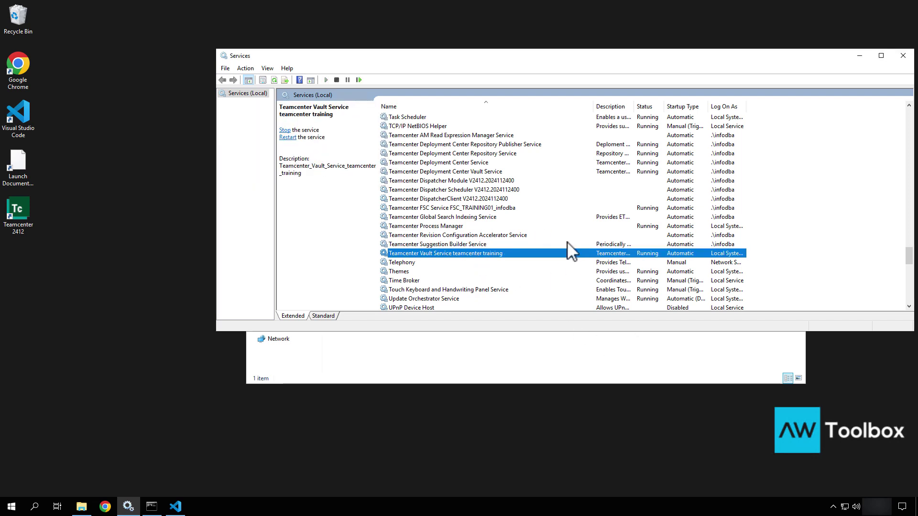
Check the FSC, Process Manager, Vault and Deployment Center services' status
click(503, 210)
click(454, 228)
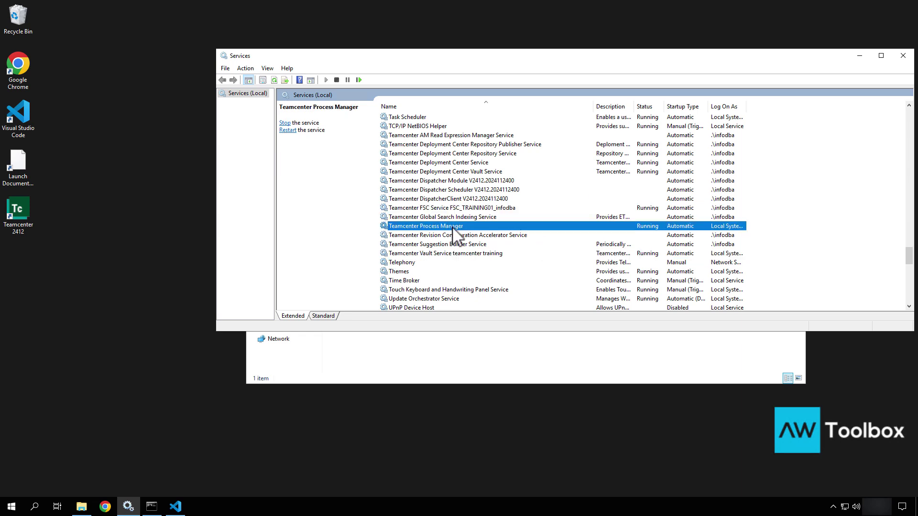
click(454, 252)
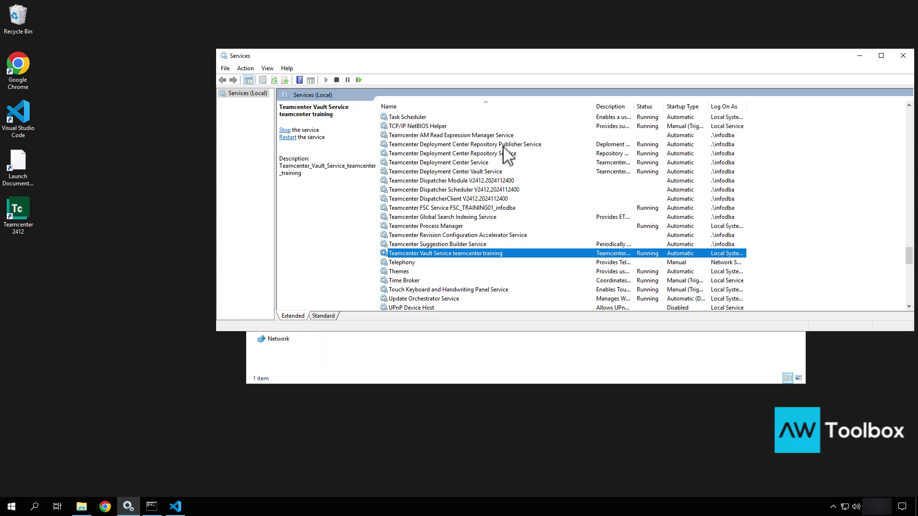
click(463, 144)
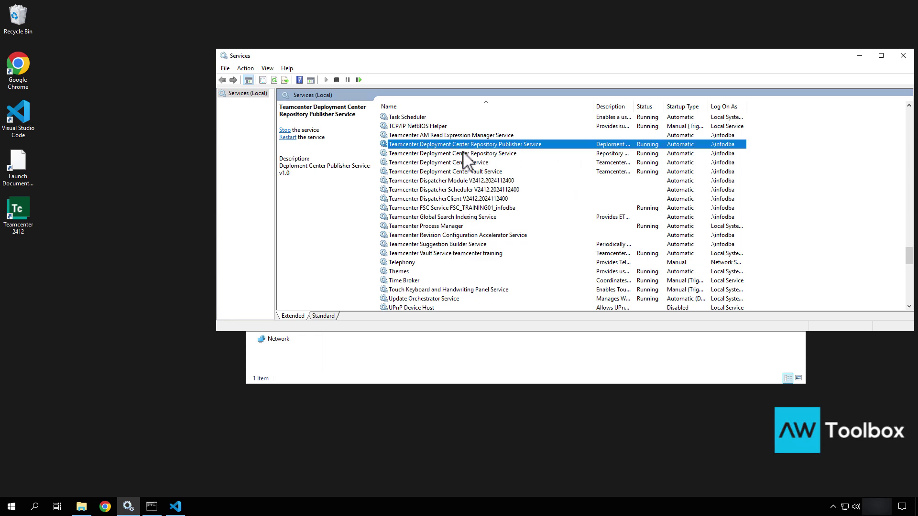
click(463, 153)
click(464, 162)
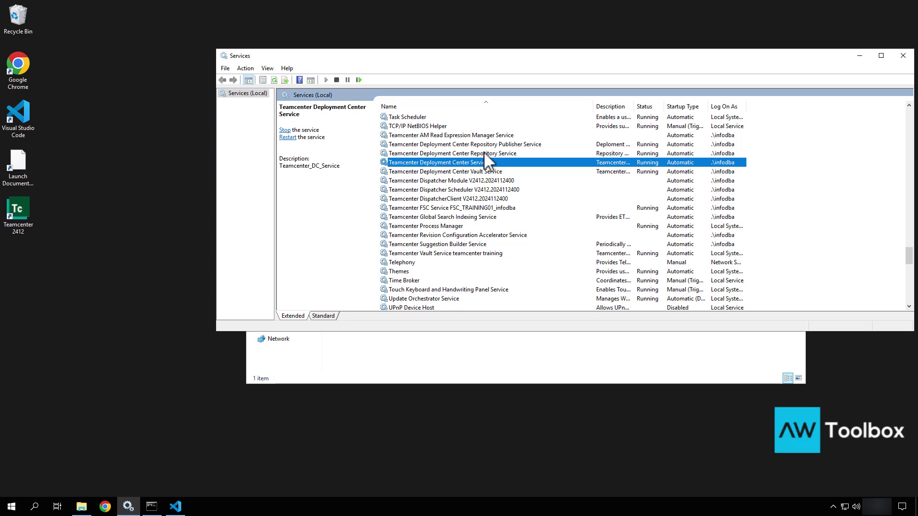
Scroll up to check OracleServiceTC and OracleOraDB19Home1TNSListener, both still running
scroll(484, 152, up, 20)
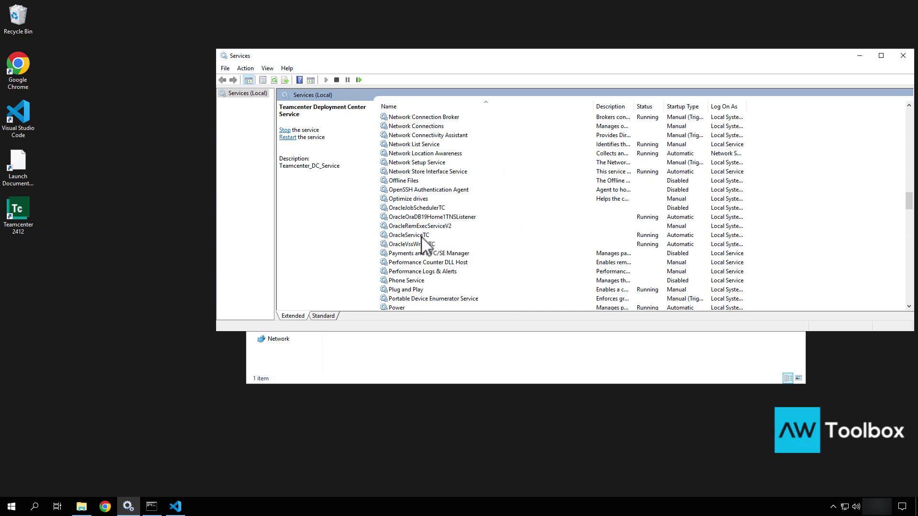
click(423, 236)
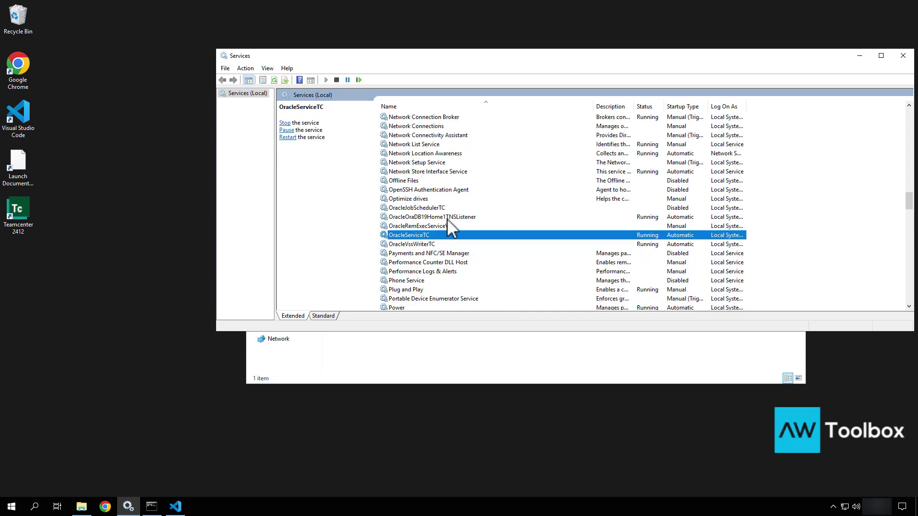
click(447, 218)
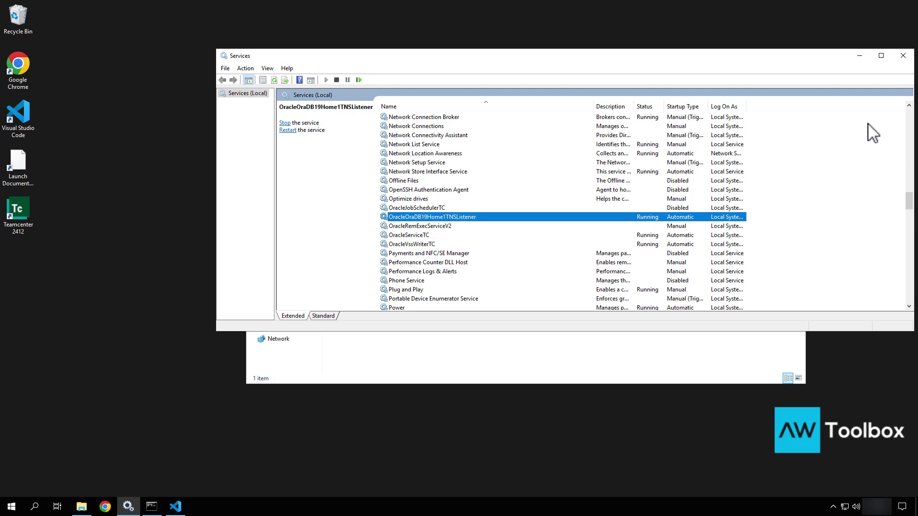
Close the Services window and launch Task Manager from the taskbar
click(902, 56)
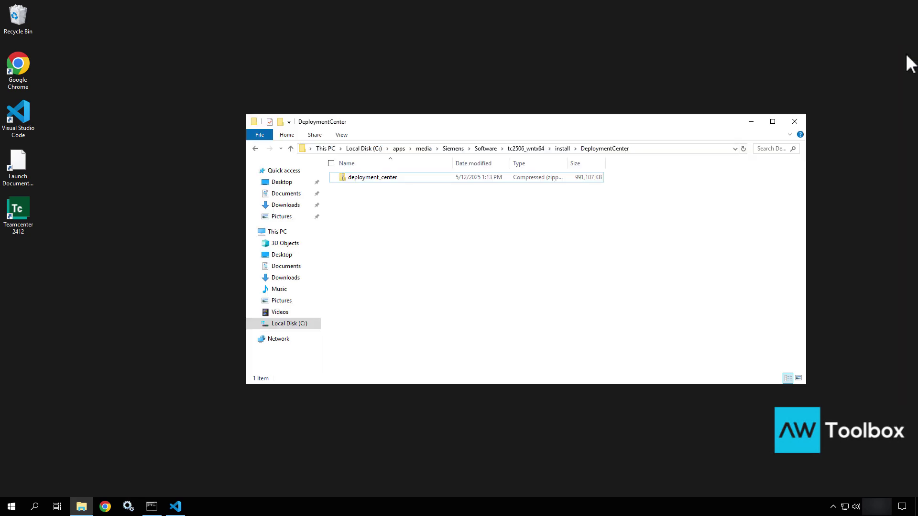
right_click(451, 512)
click(480, 462)
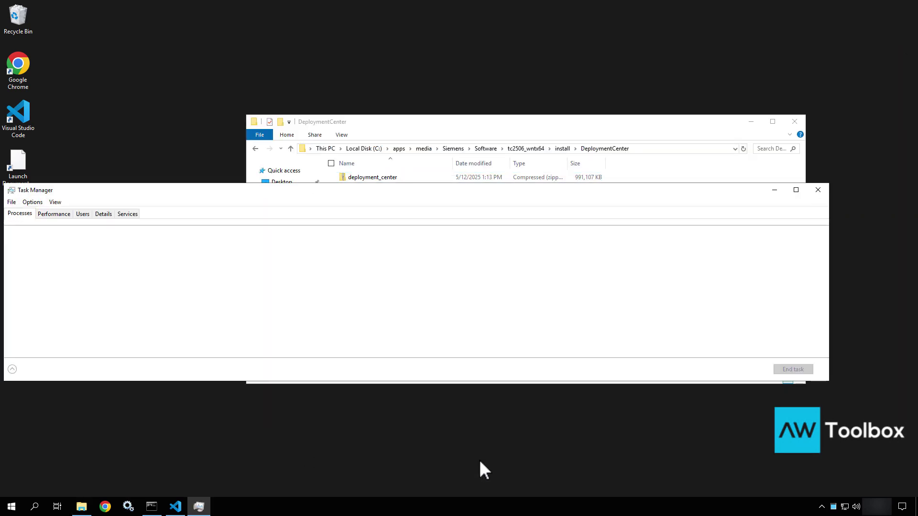
click(249, 177)
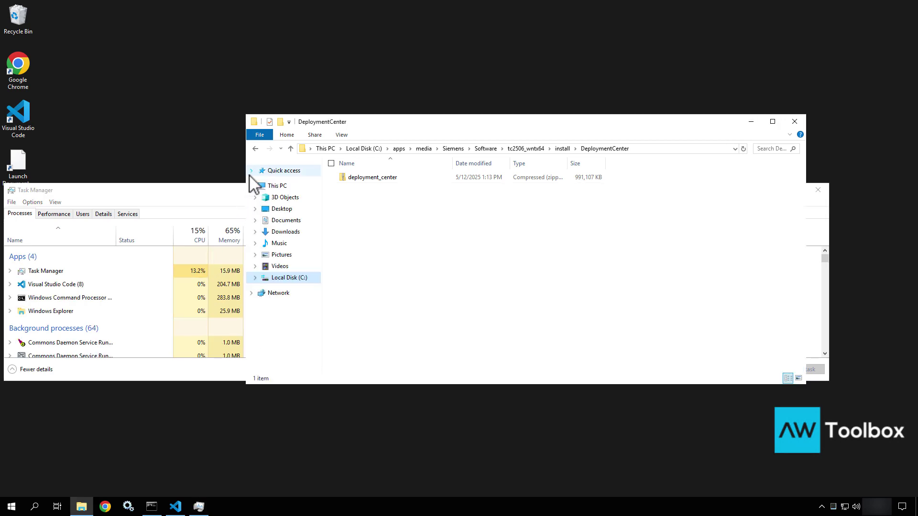
click(251, 171)
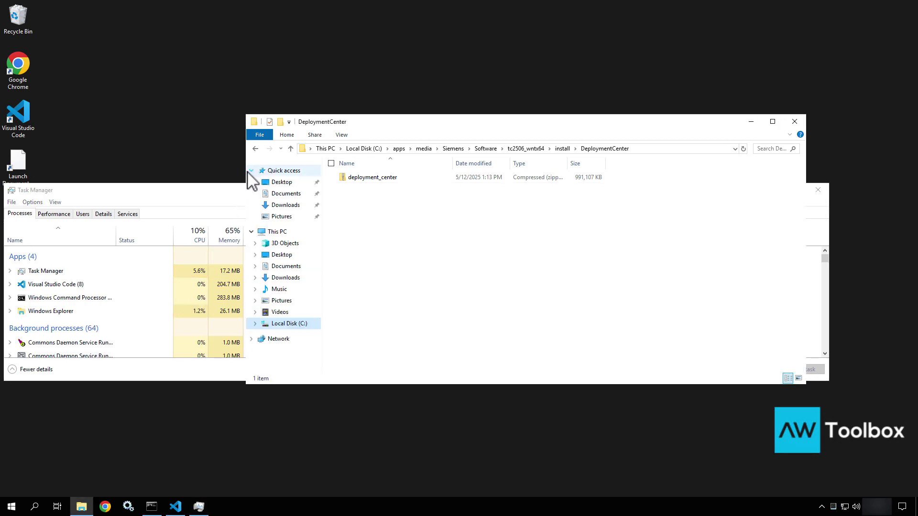
click(250, 171)
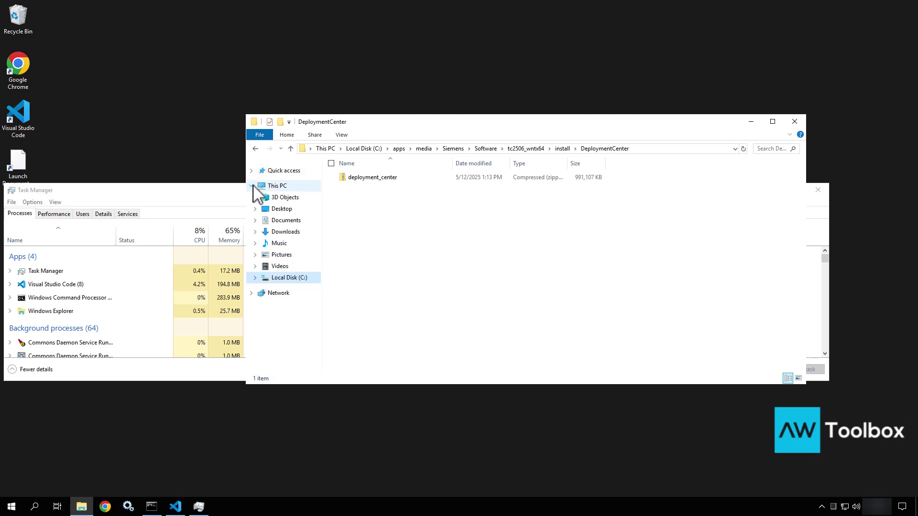
click(251, 186)
click(204, 196)
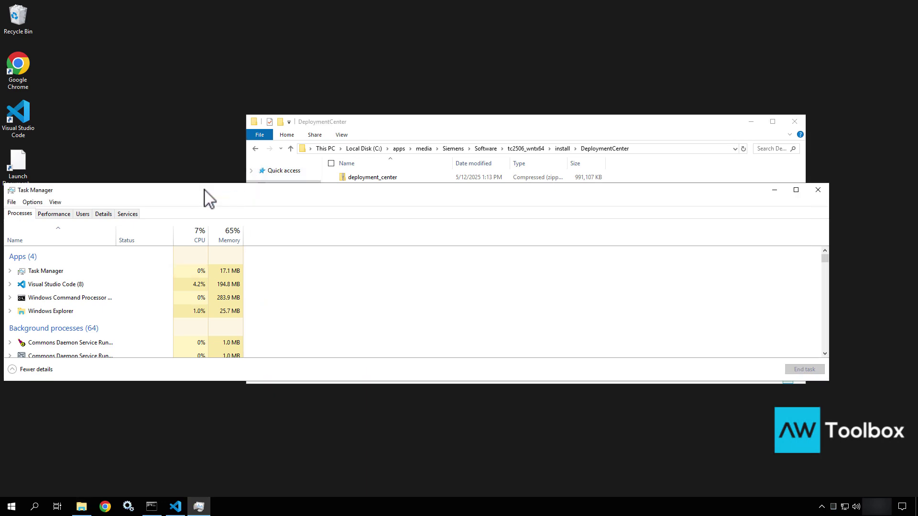
Show the Details process list, jumped to the java.exe processes
click(101, 214)
click(66, 268)
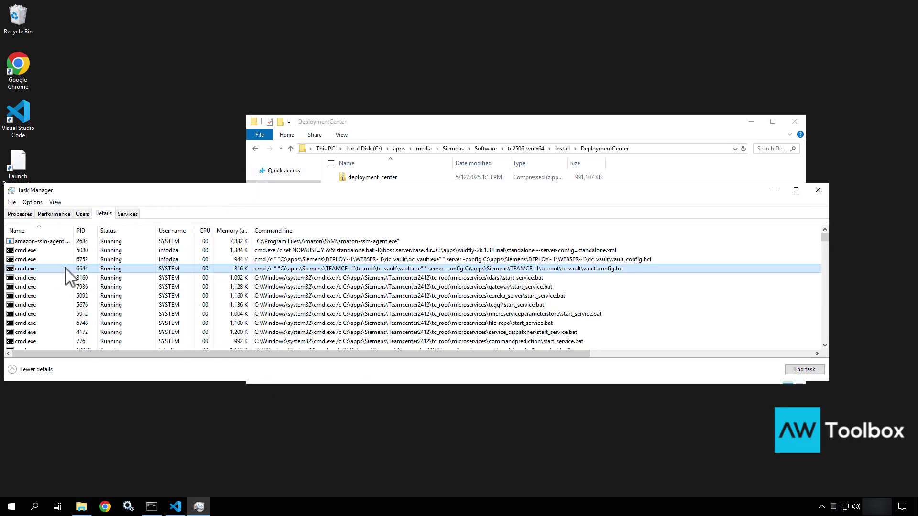
key(j)
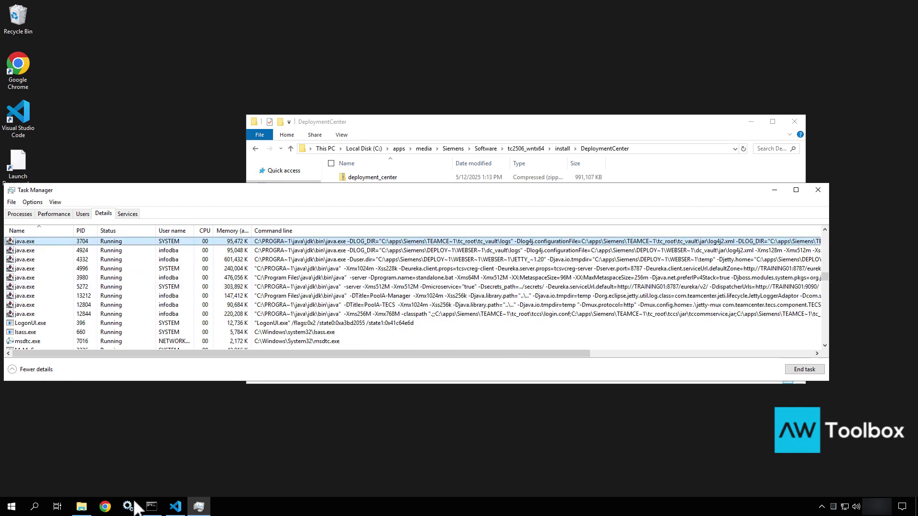
mouse_move(150, 510)
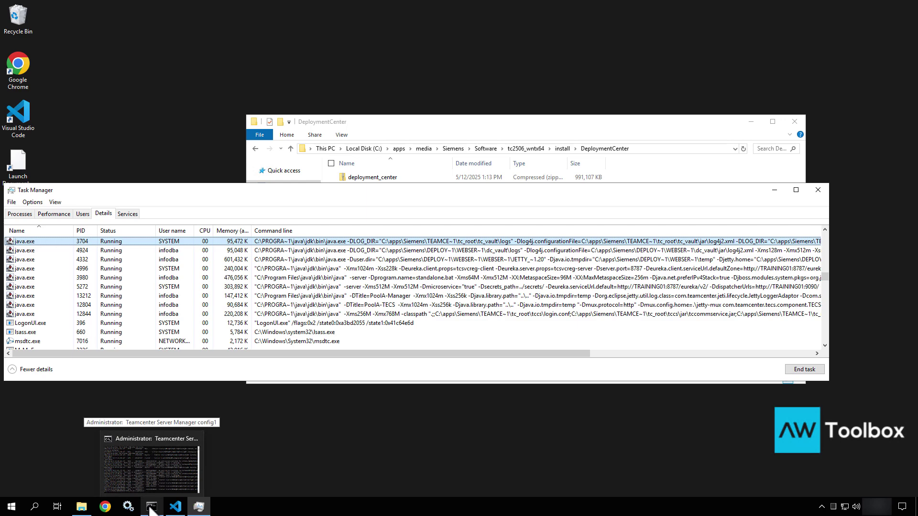
Interrupt the Server Manager console with Ctrl+C and confirm terminating the batch job
click(151, 510)
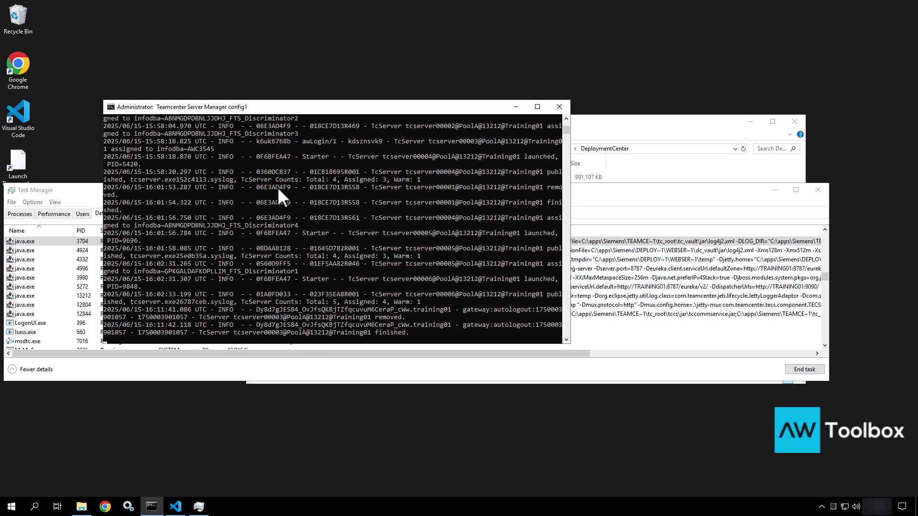
key(ctrl+c)
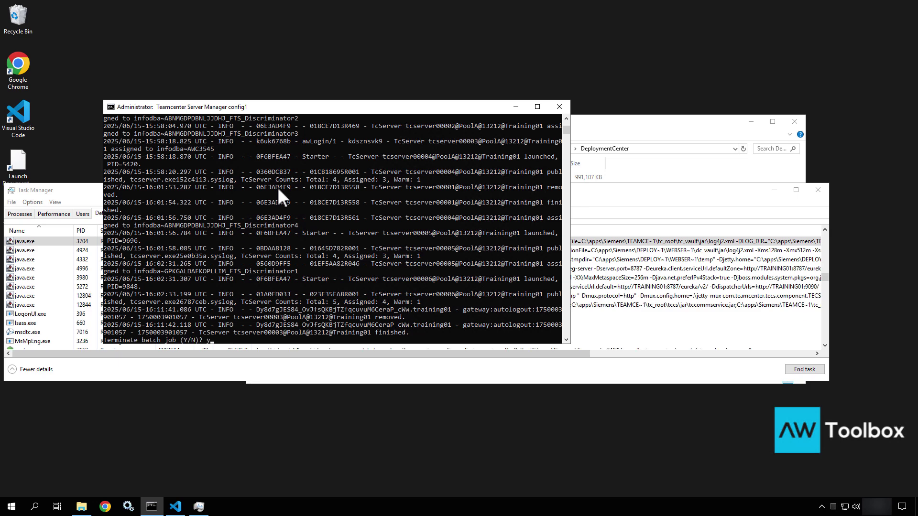
key(Return)
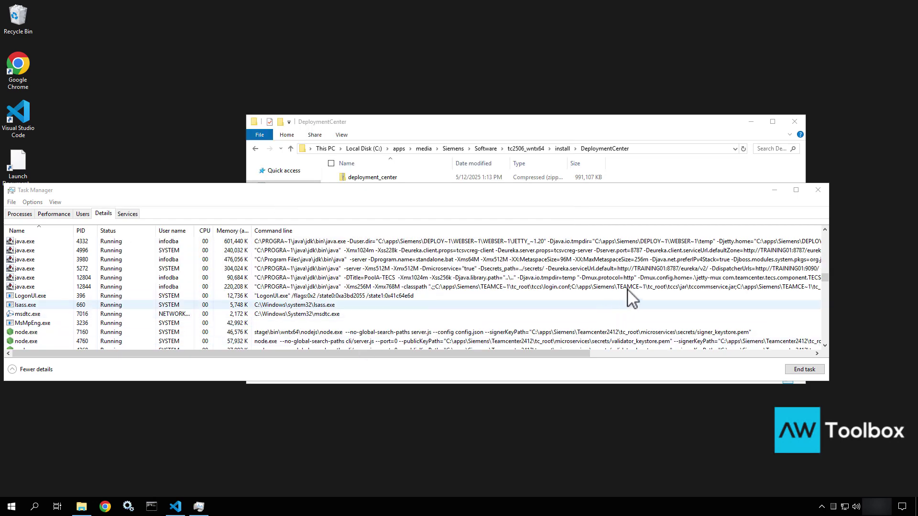
End the java.exe process with PID 12804
click(551, 243)
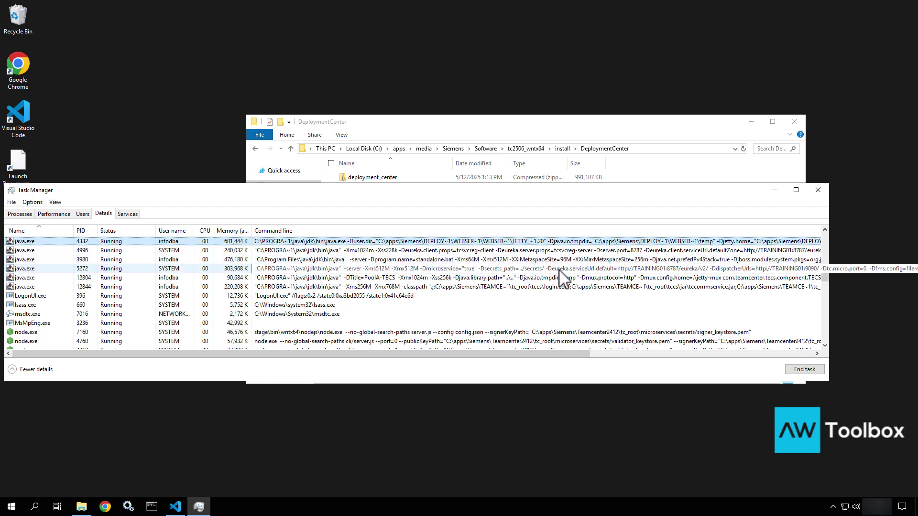
click(509, 280)
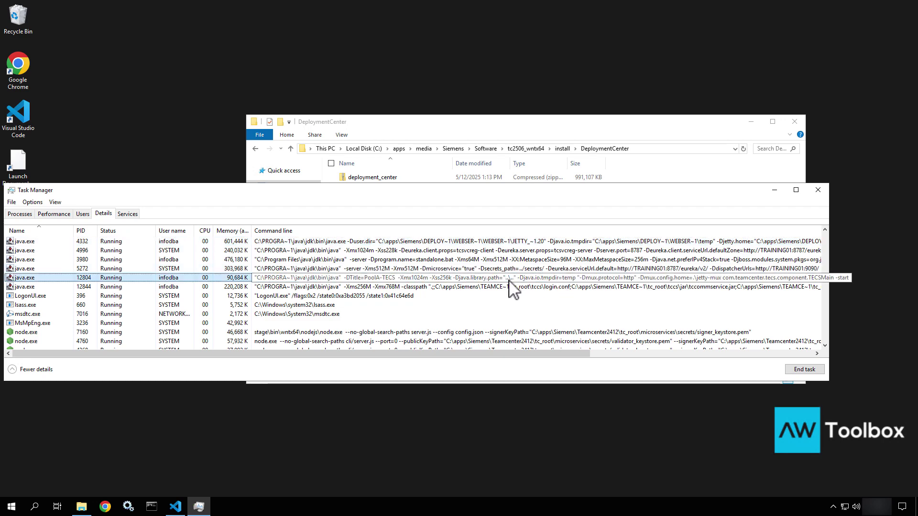
key(Delete)
click(485, 268)
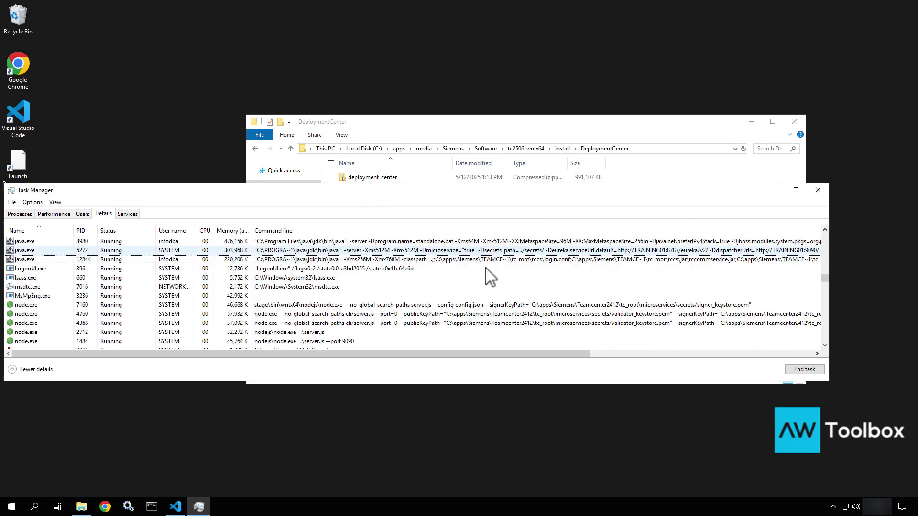
End the java.exe process with PID 12844
click(542, 259)
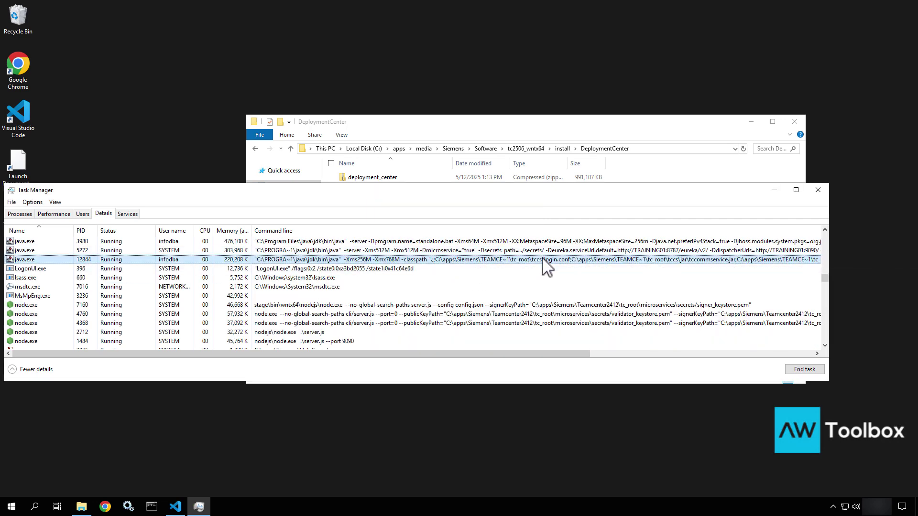
key(Delete)
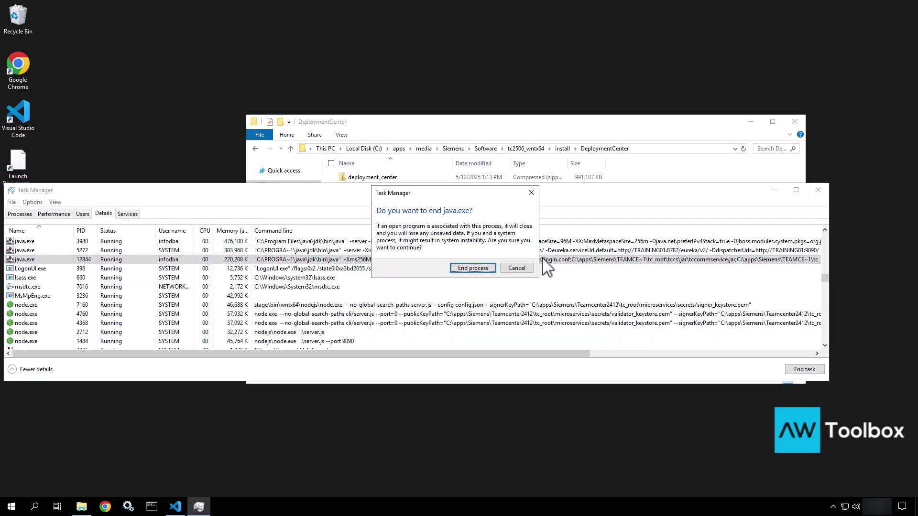
click(477, 269)
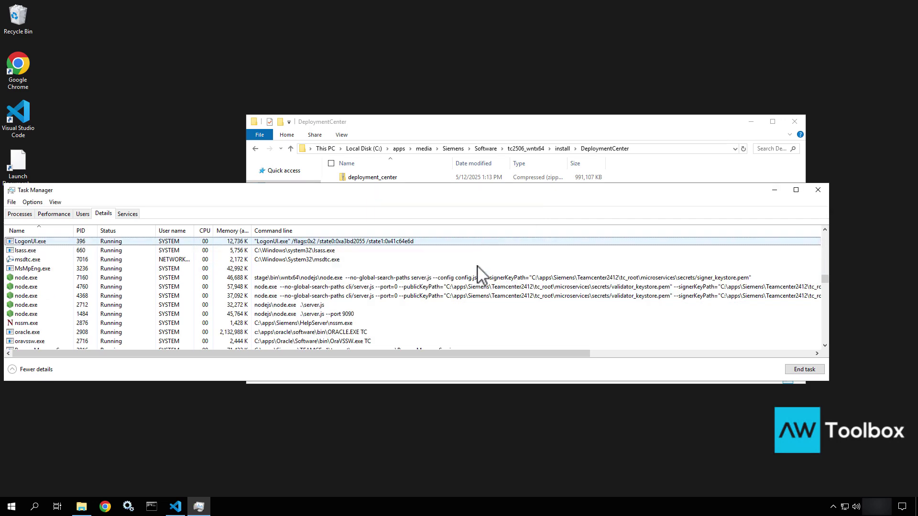
scroll(477, 267, down, 1)
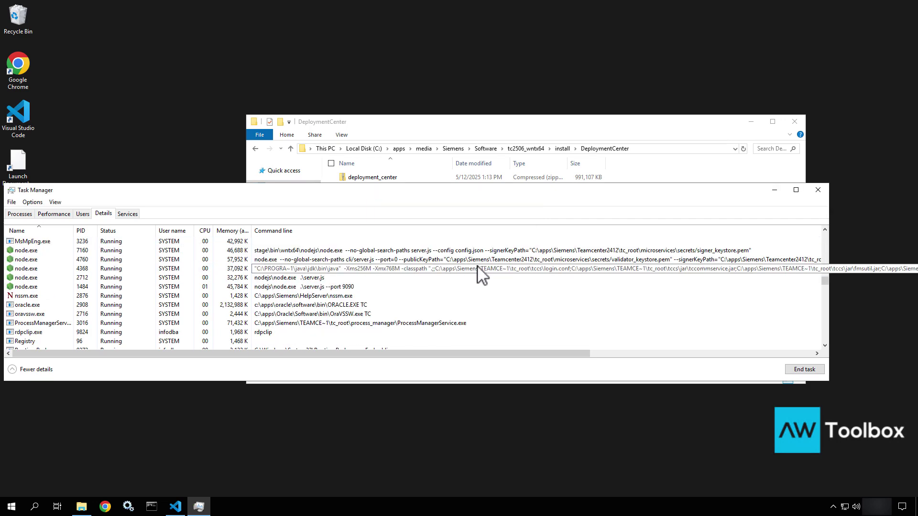
scroll(477, 267, down, 3)
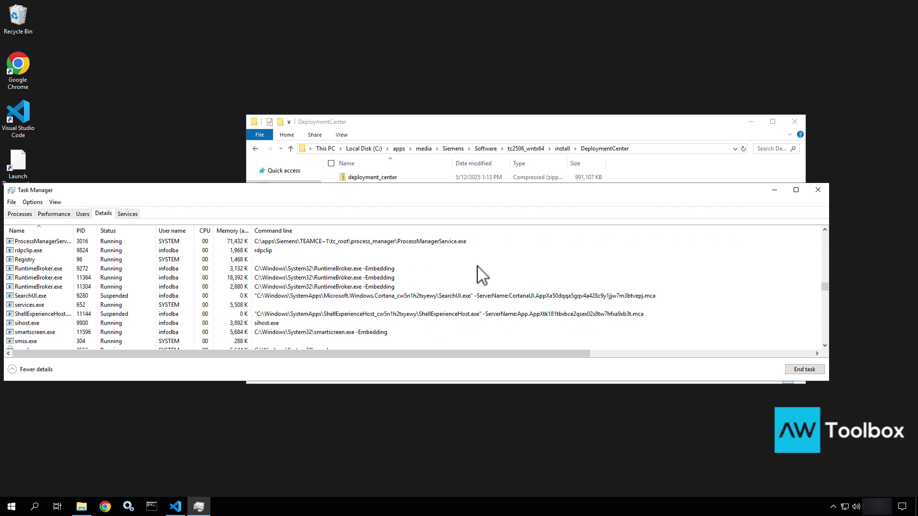
scroll(478, 276, down, 2)
End tcserver.exe processes 11012 and 5420
key(t)
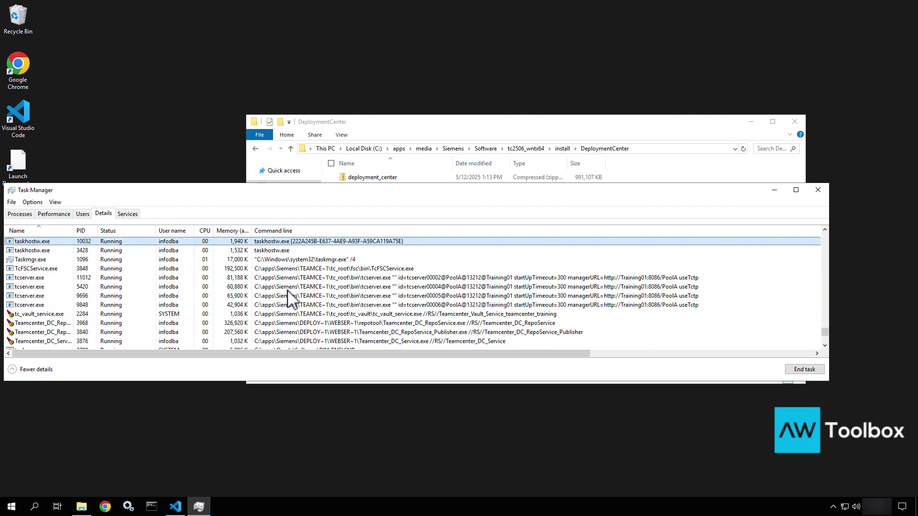
click(39, 279)
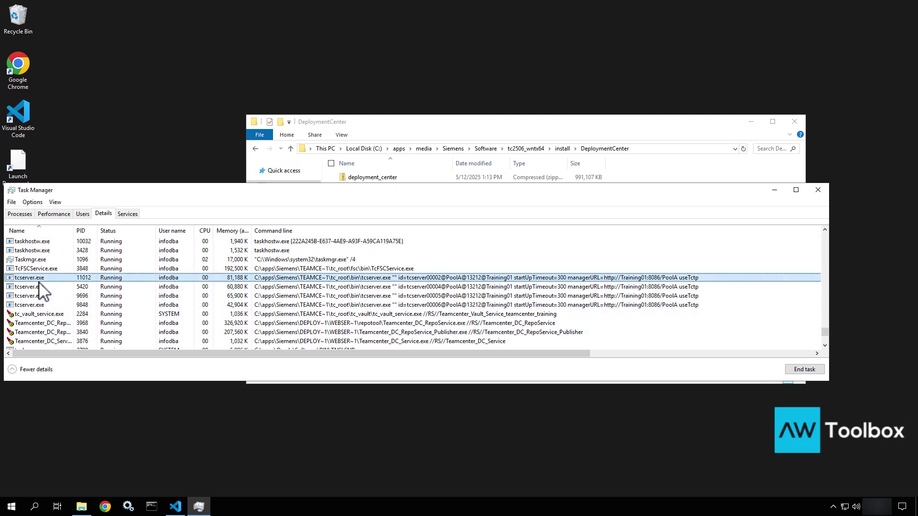
key(Delete)
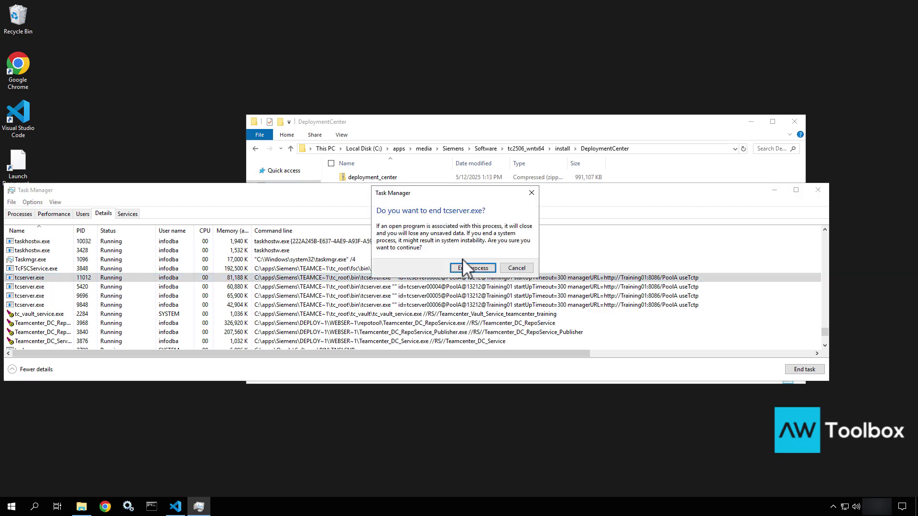
click(470, 268)
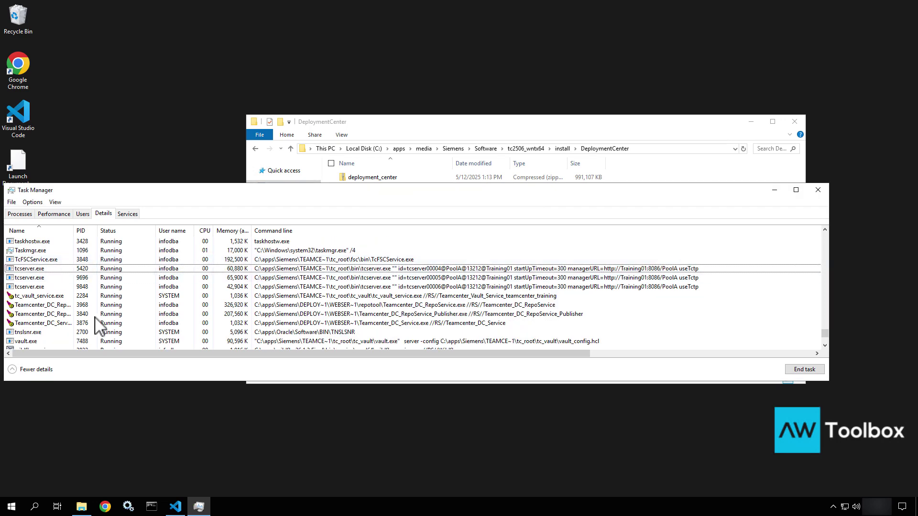
click(39, 271)
key(Delete)
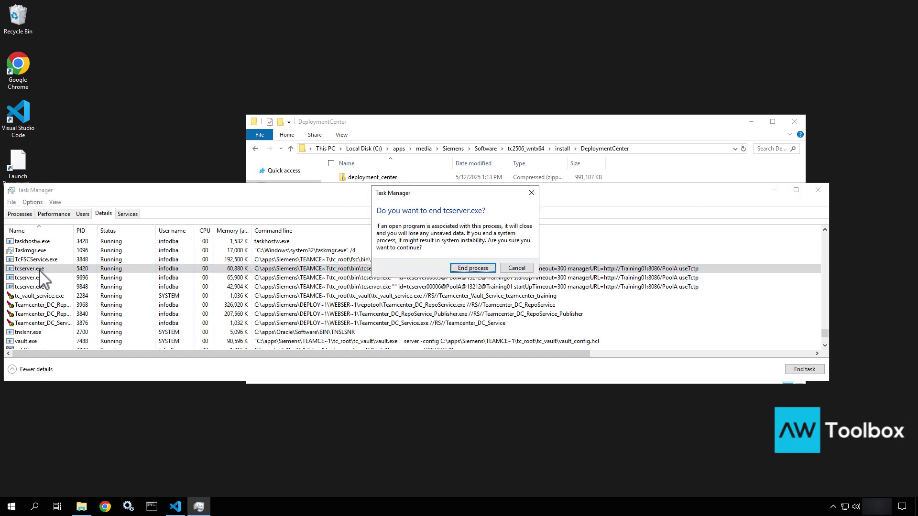
click(468, 268)
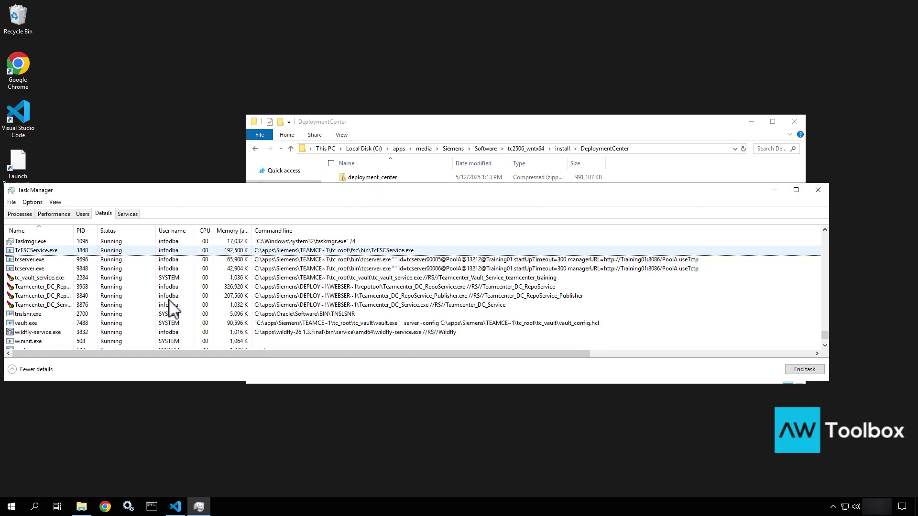
End tcserver.exe processes 9696 and 9848
click(63, 261)
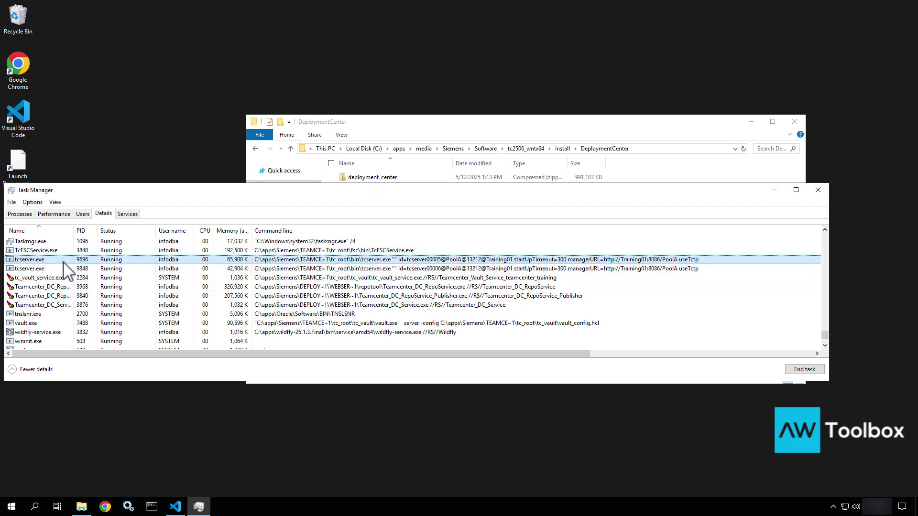
key(Delete)
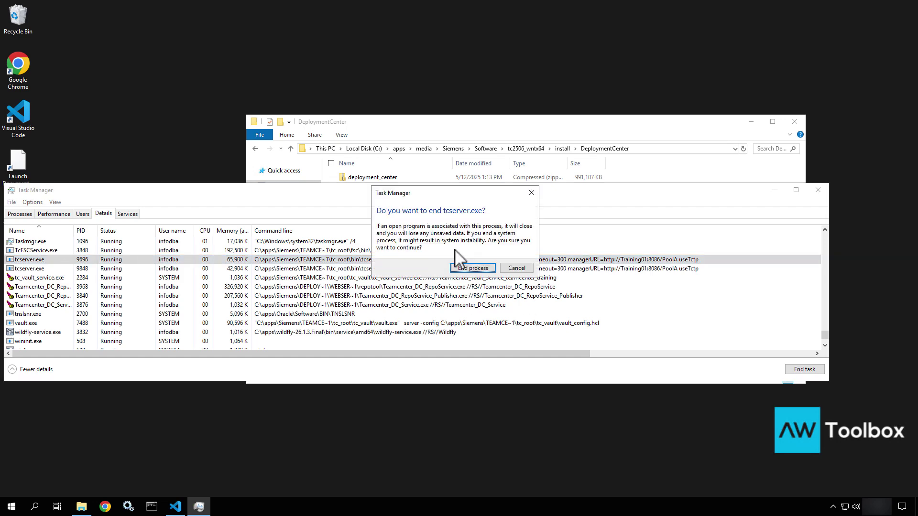
click(470, 269)
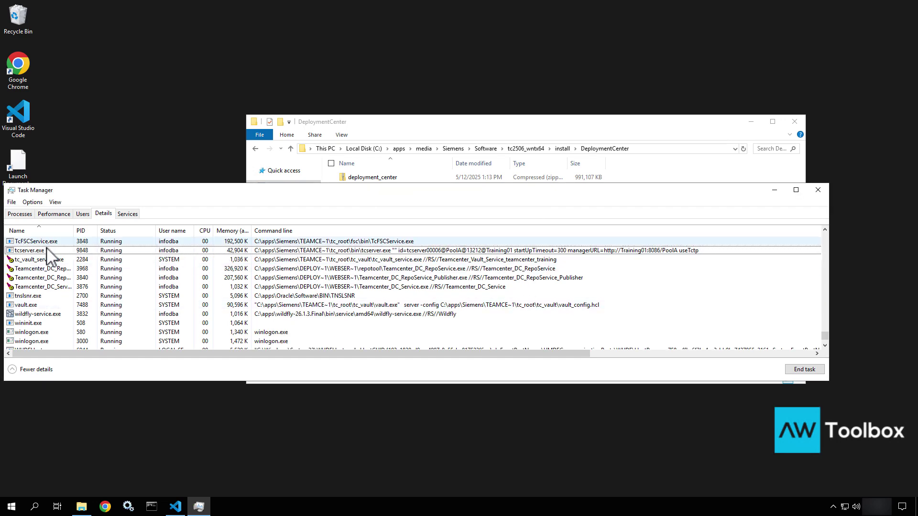
click(48, 250)
key(Delete)
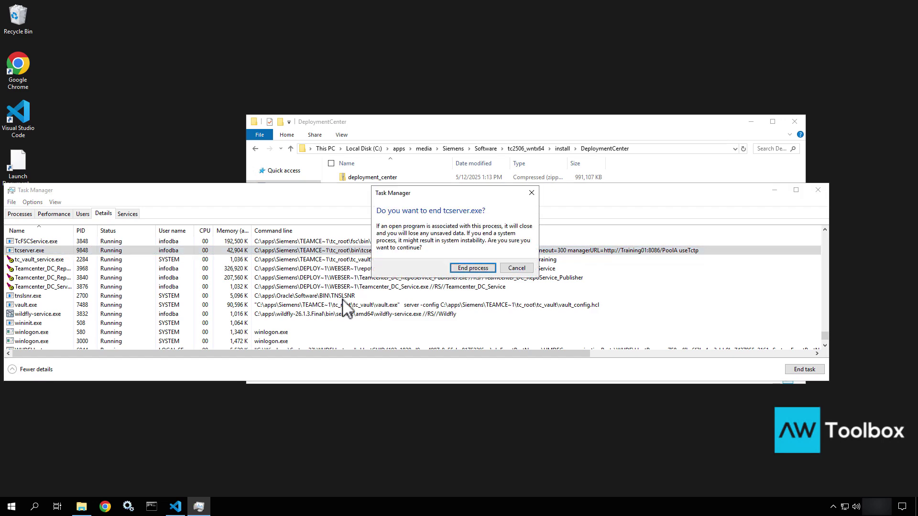
click(472, 268)
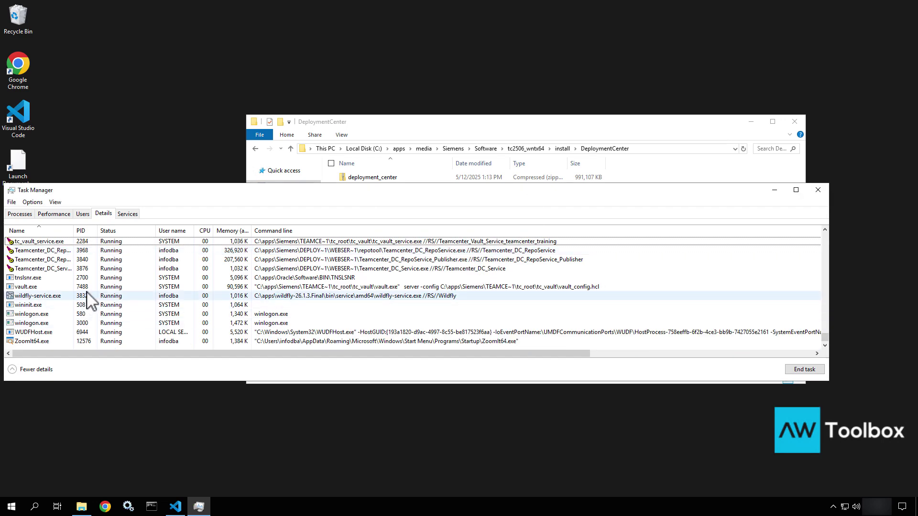
click(111, 287)
key(j)
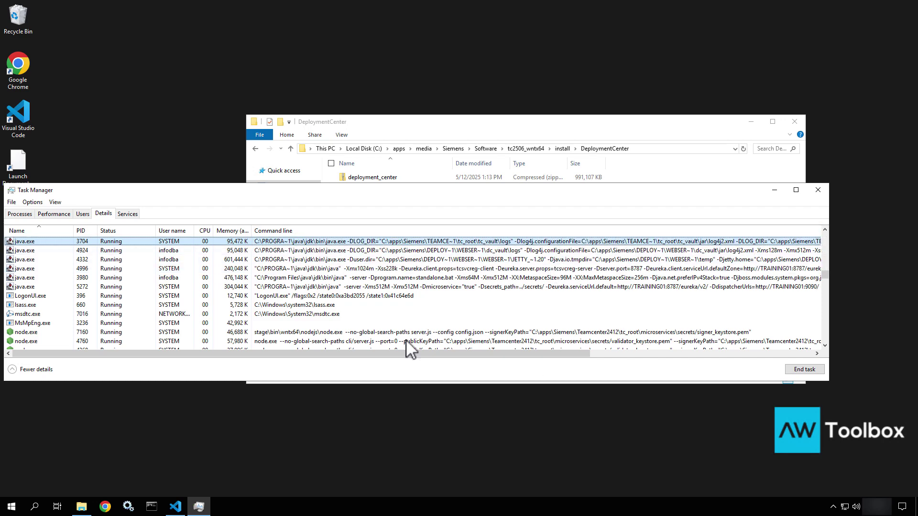
Close Task Manager and move the DeploymentCenter folder window up and to the right
click(818, 191)
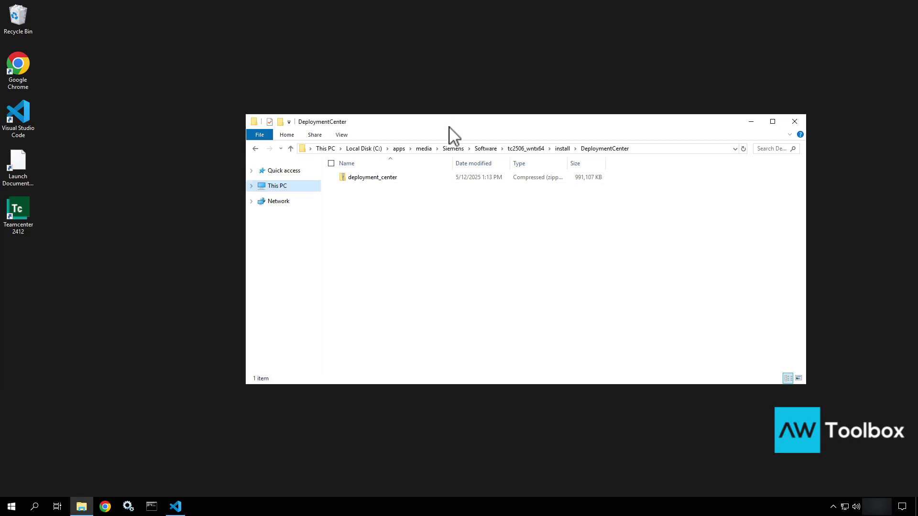
drag(449, 128, 539, 94)
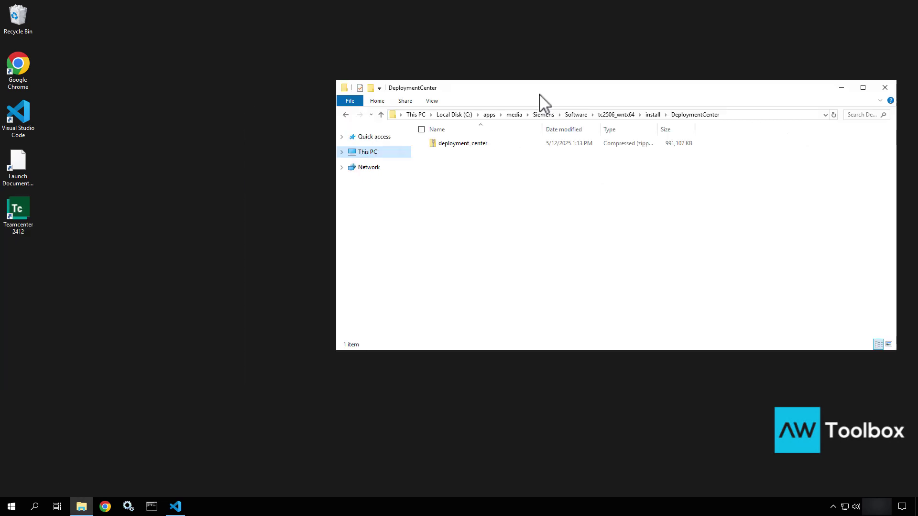